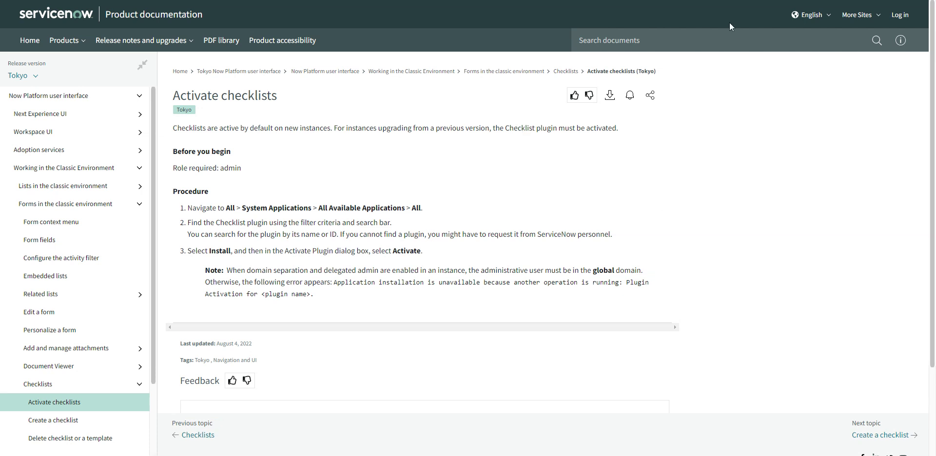
# - Open the Incidents by State board from Self-Service > Visual Task Boards
pyautogui.hotkey('ctrl', 'Tab')
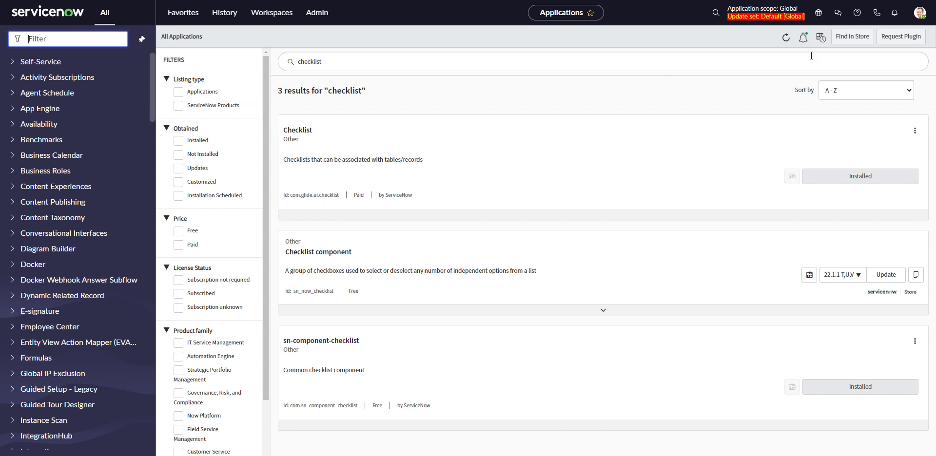
pyautogui.click(769, 7)
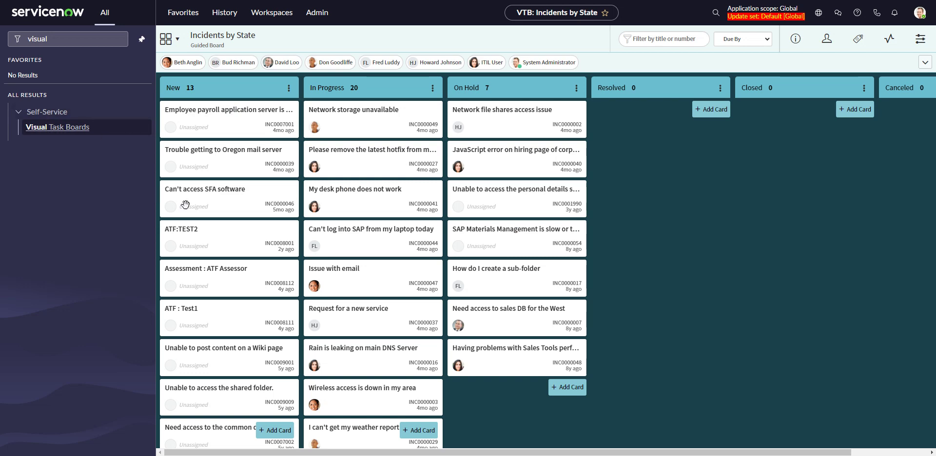
# - On the payroll server card INC0007001, add checklist items 'do this' and 'then do that'
pyautogui.click(258, 111)
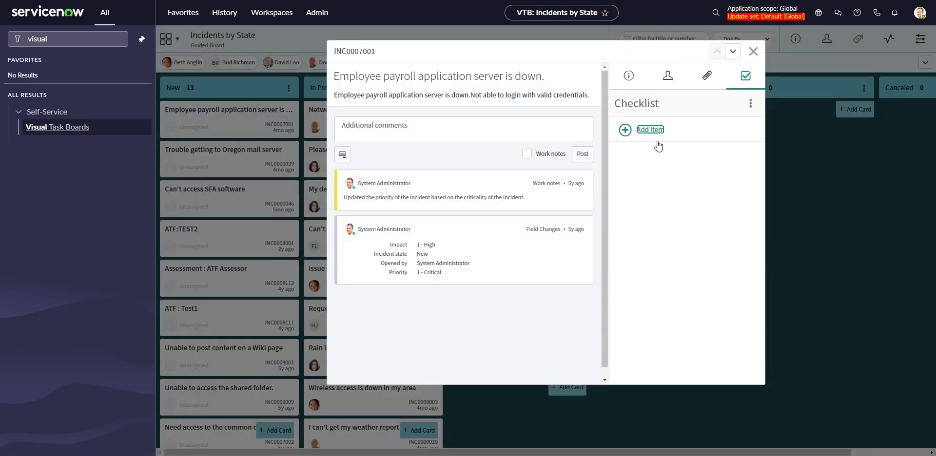
pyautogui.click(634, 82)
pyautogui.click(740, 86)
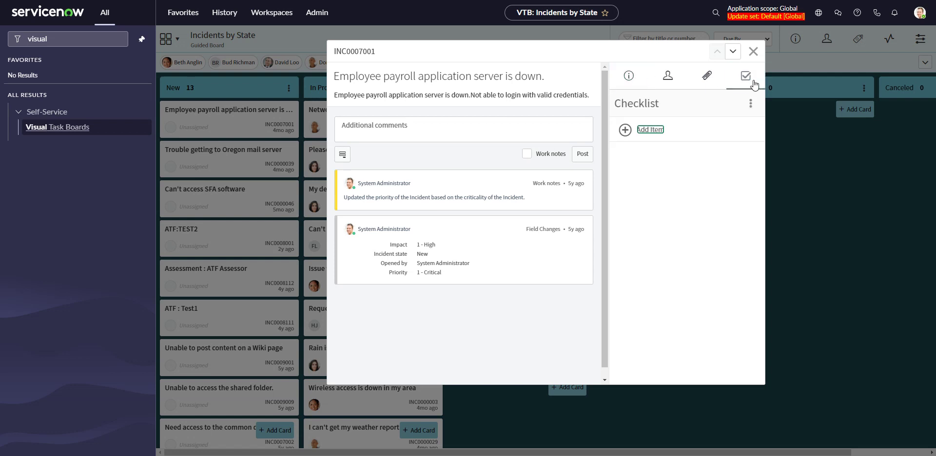
pyautogui.click(652, 131)
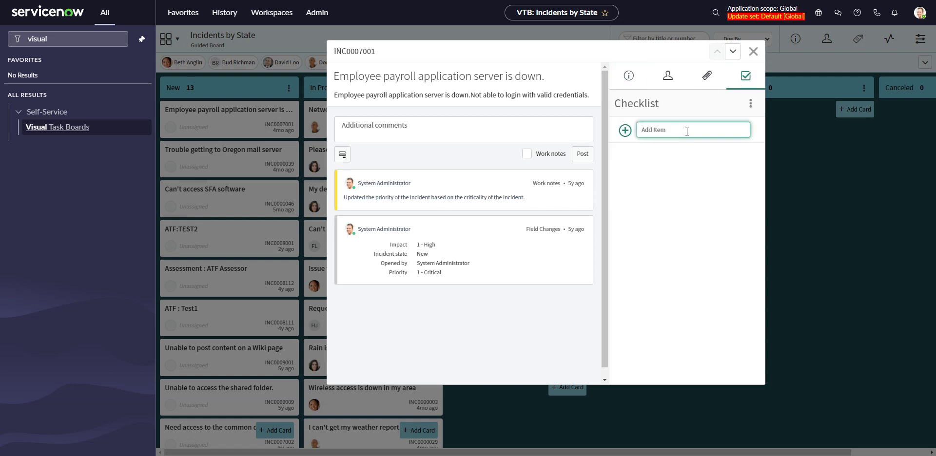
pyautogui.write('do this')
pyautogui.press('Return')
pyautogui.write('then do')
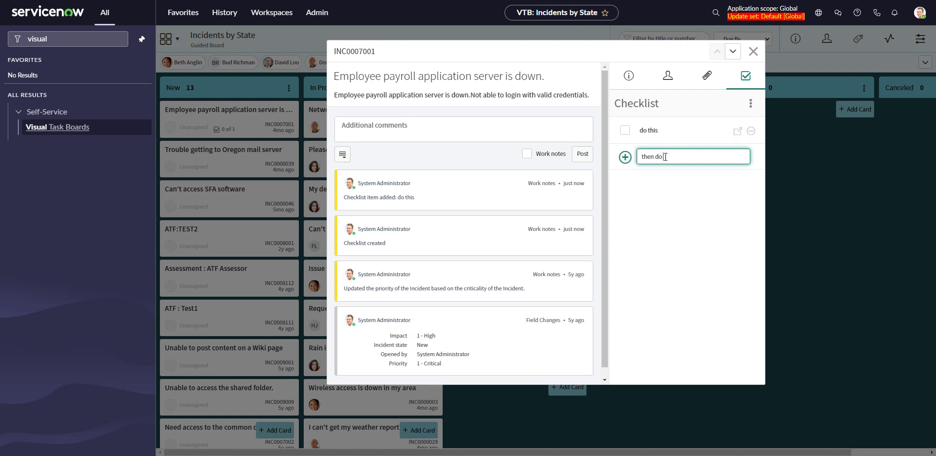
pyautogui.write(' this')
pyautogui.press('Return')
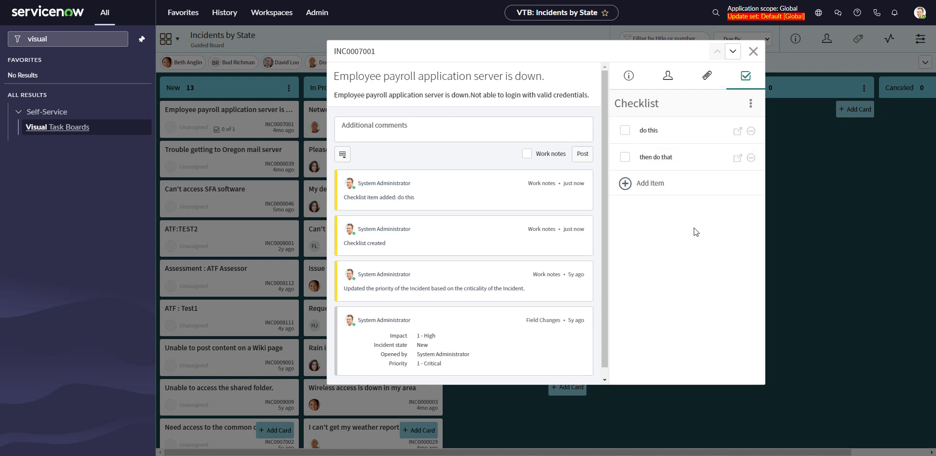
# - Save the card's two-item checklist as a template named 'my template', leaving the user group unset
pyautogui.click(747, 108)
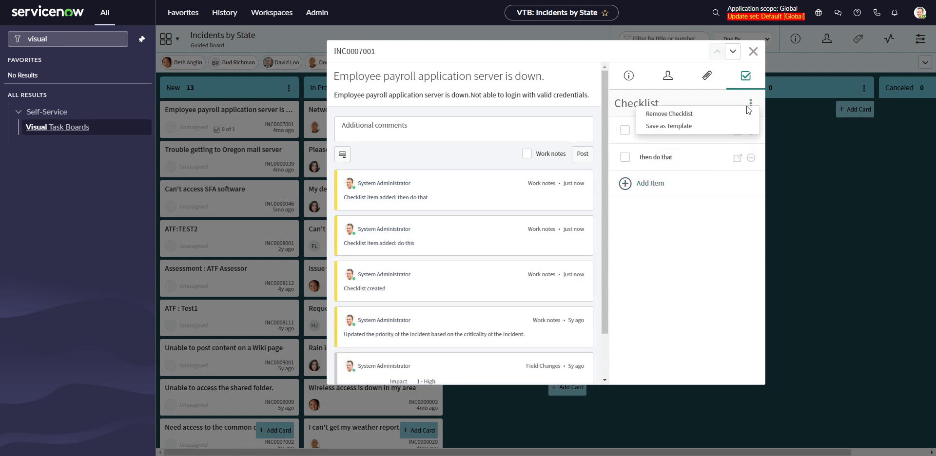
pyautogui.click(686, 128)
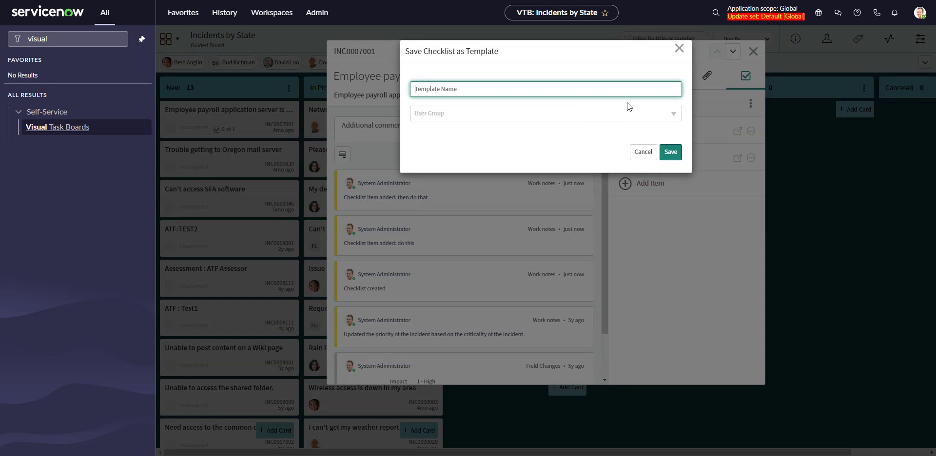
pyautogui.write('my template')
pyautogui.click(611, 116)
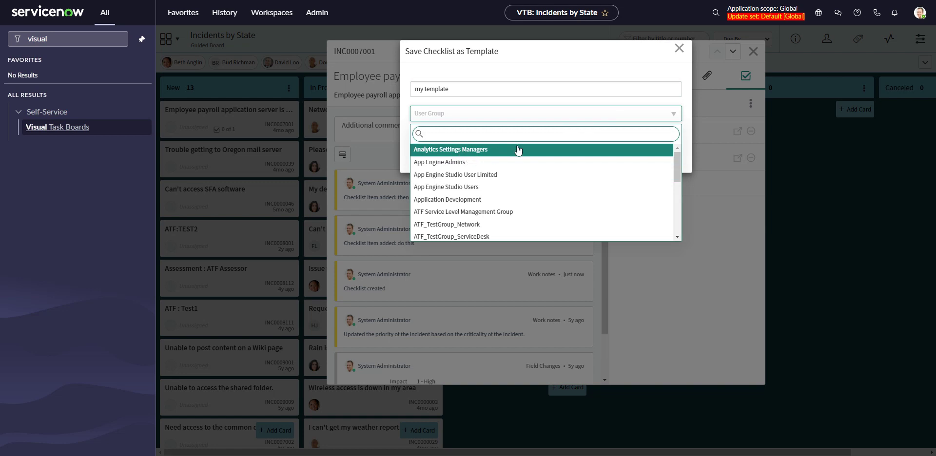
pyautogui.scroll(-2, 515, 178)
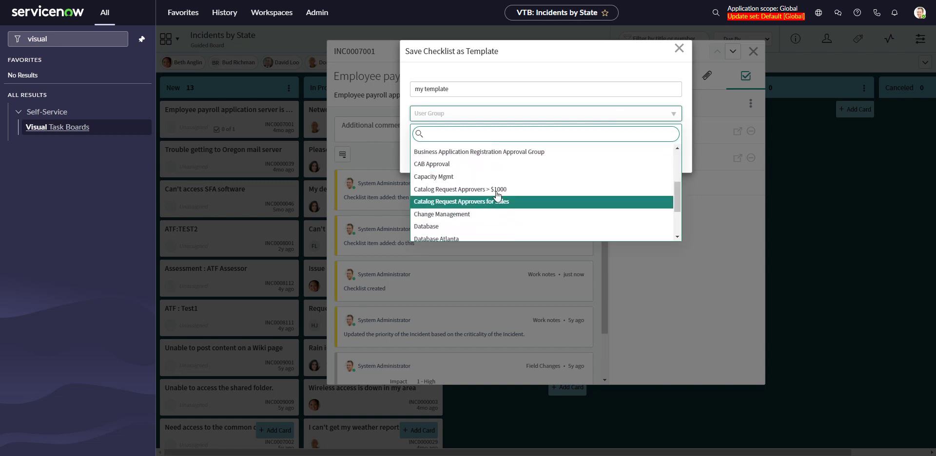
pyautogui.click(527, 88)
pyautogui.click(671, 157)
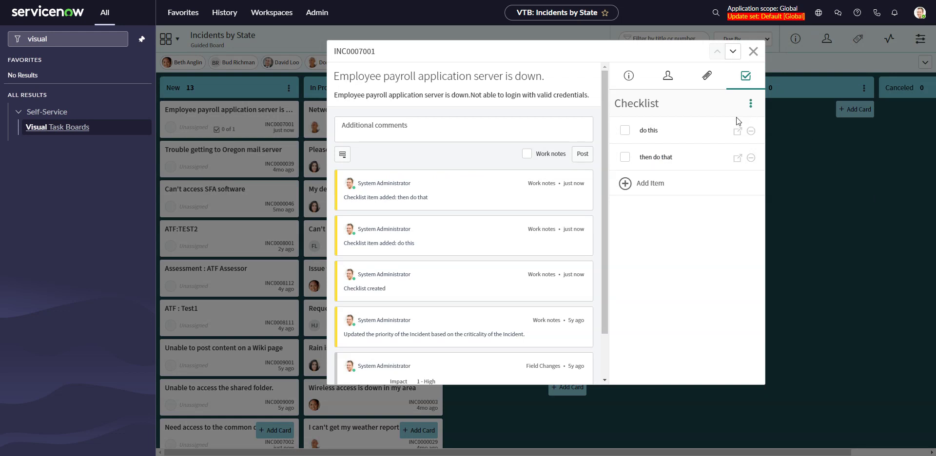
# - Delete the payroll card's existing checklist
pyautogui.click(751, 103)
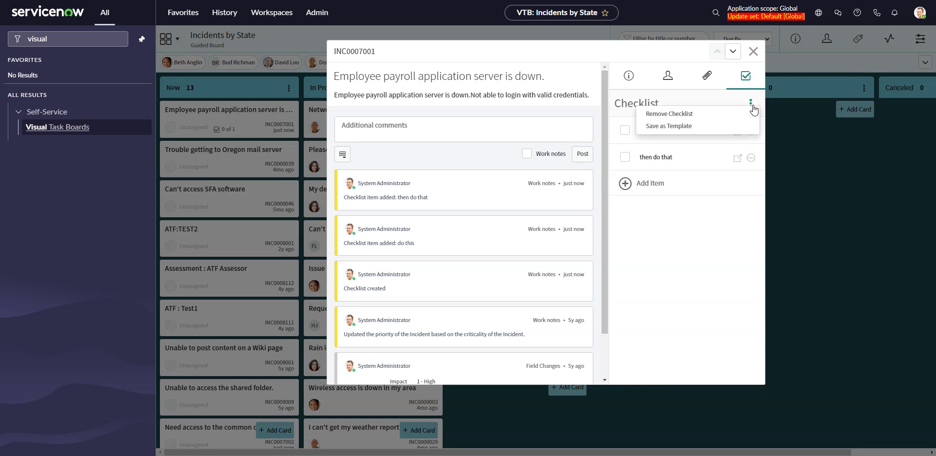
pyautogui.click(705, 114)
pyautogui.click(603, 88)
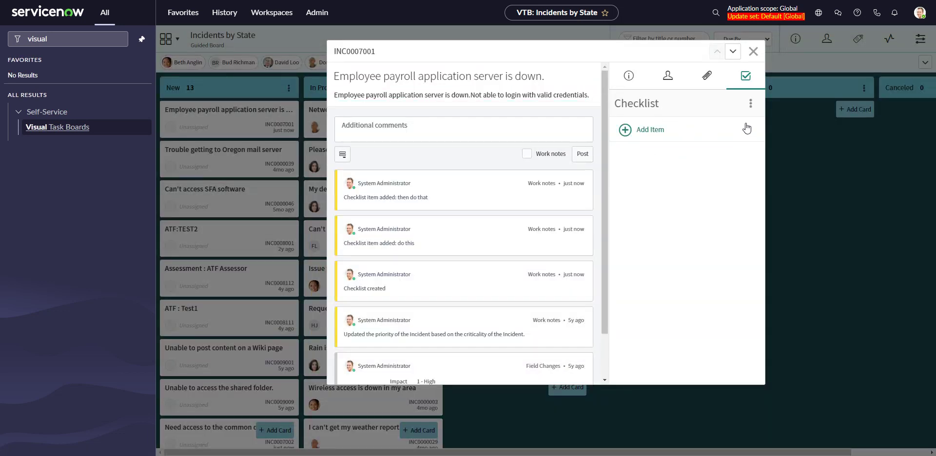
# - Rebuild the checklist from 'my template' and close the card to return to the board
pyautogui.click(751, 105)
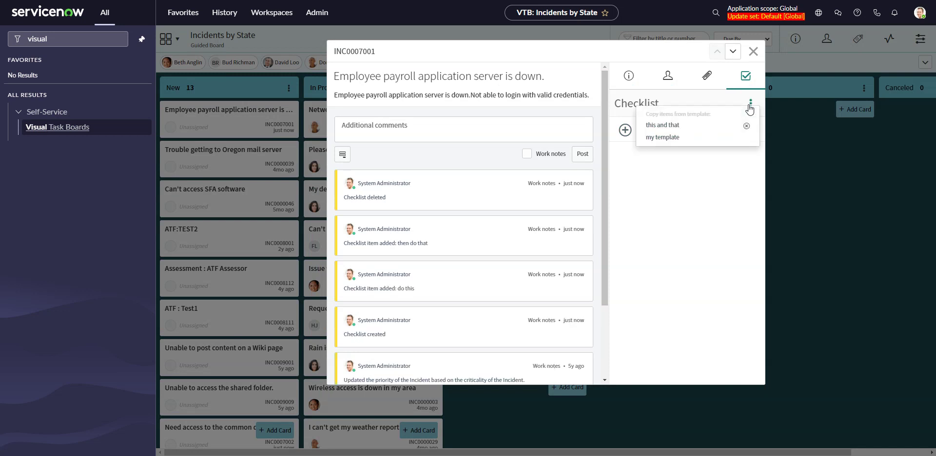
pyautogui.click(715, 98)
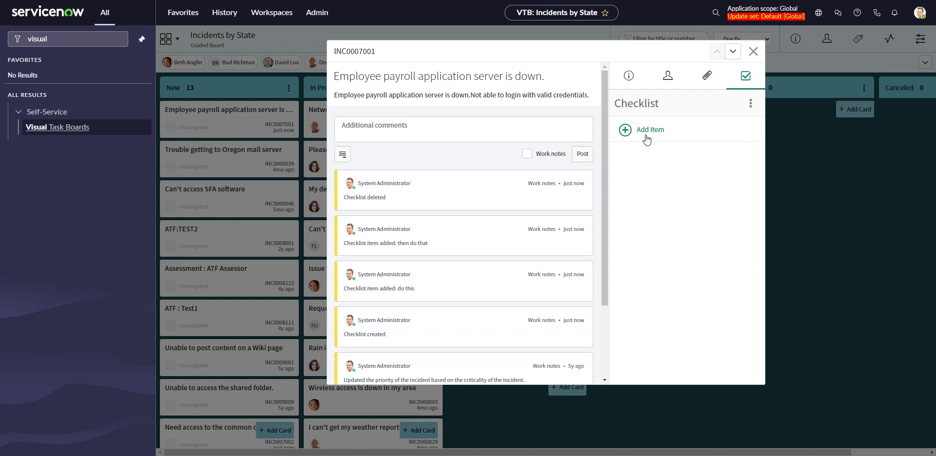
pyautogui.click(750, 104)
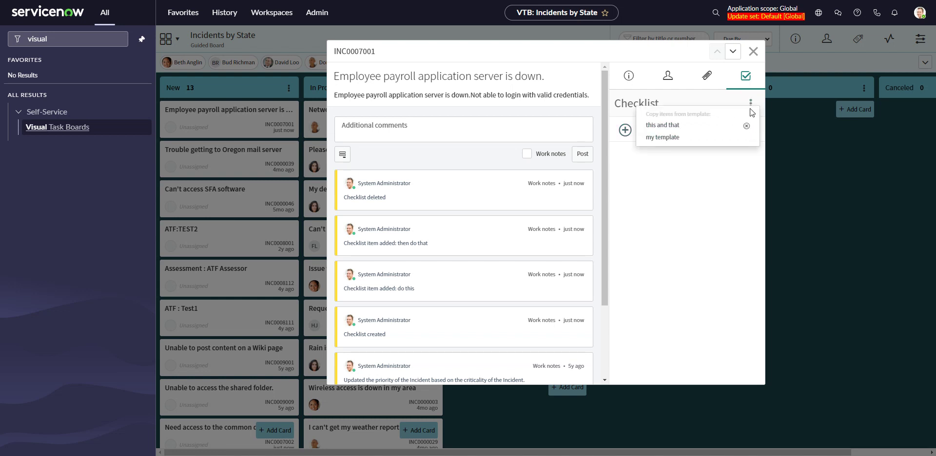
pyautogui.click(664, 138)
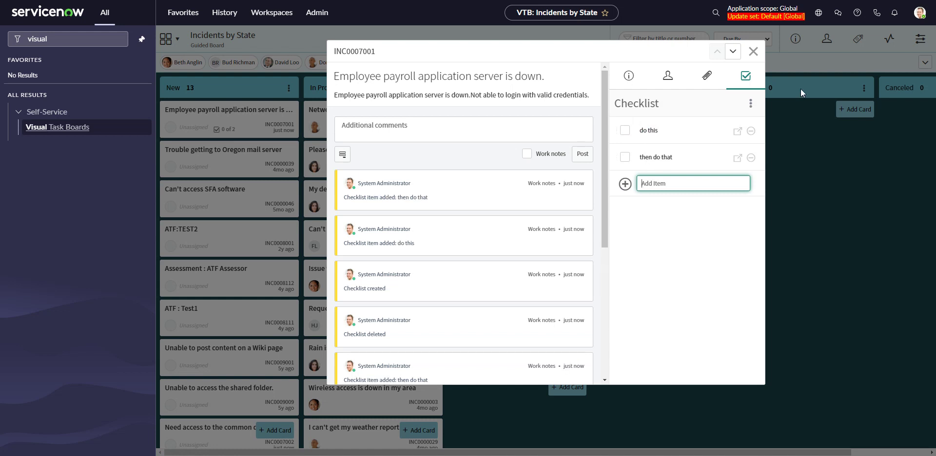
pyautogui.click(754, 52)
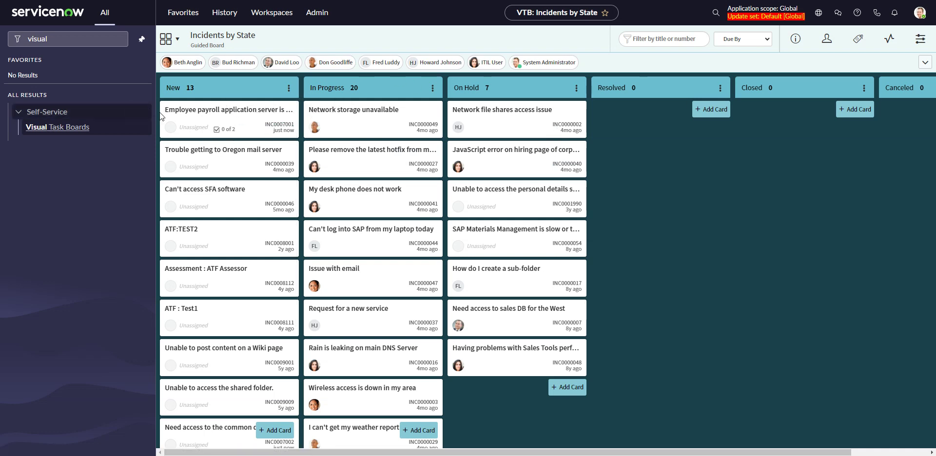
# - Filter the navigator for 'case' and open HR Case Management's Open HR cases list
pyautogui.click(118, 39)
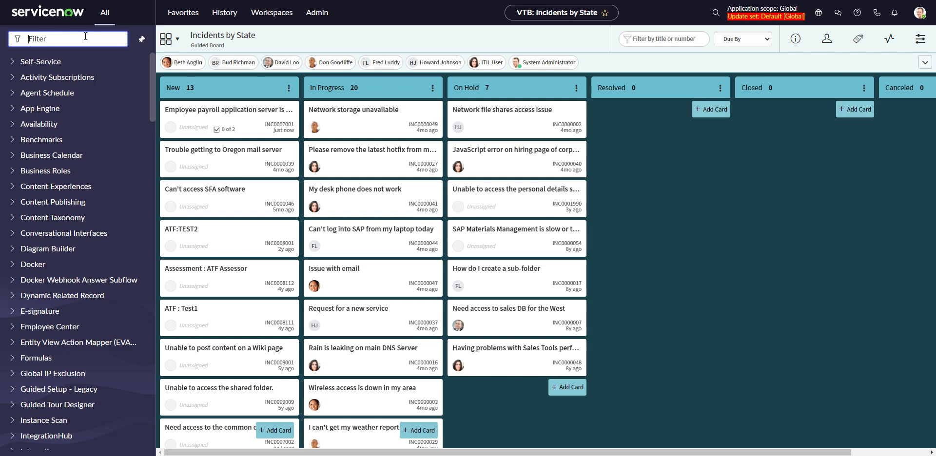
pyautogui.write('c')
pyautogui.press('BackSpace')
pyautogui.write('c')
pyautogui.press('BackSpace')
pyautogui.write('case')
pyautogui.scroll(-2, 46, 263)
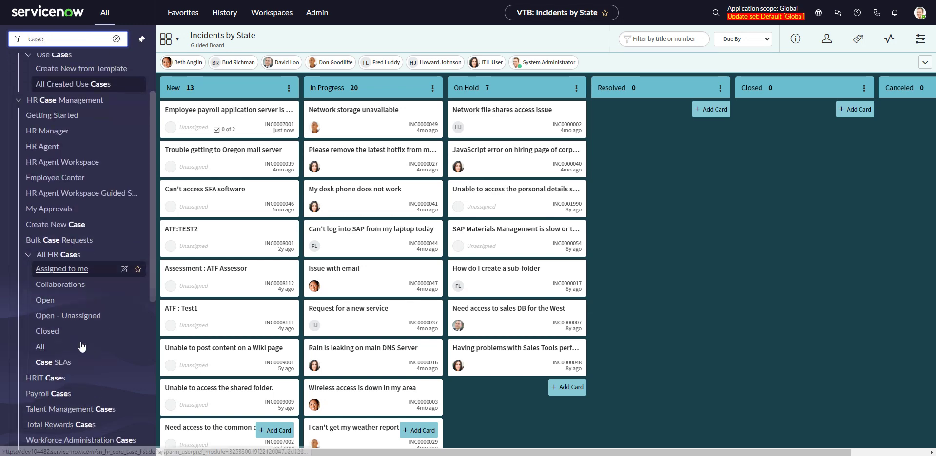
pyautogui.click(46, 276)
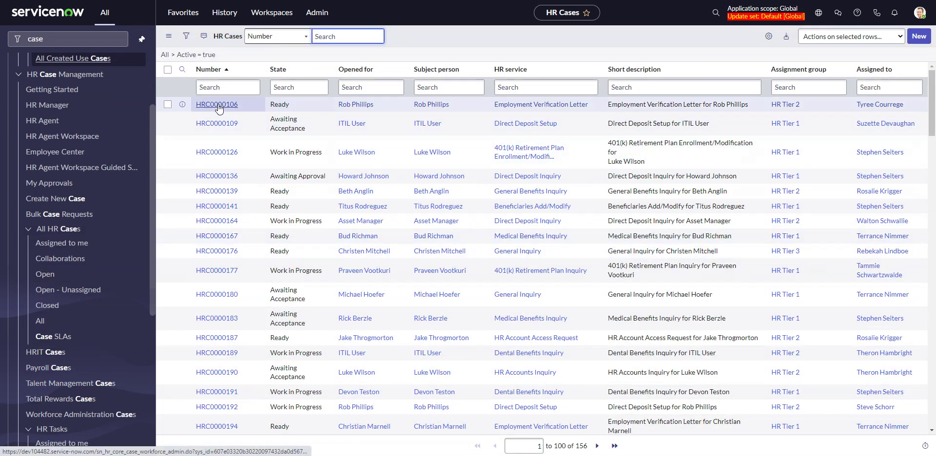
# - Open Employee Verification Letter case HRC0000106 and preview its empty checklist's template choices
pyautogui.click(218, 104)
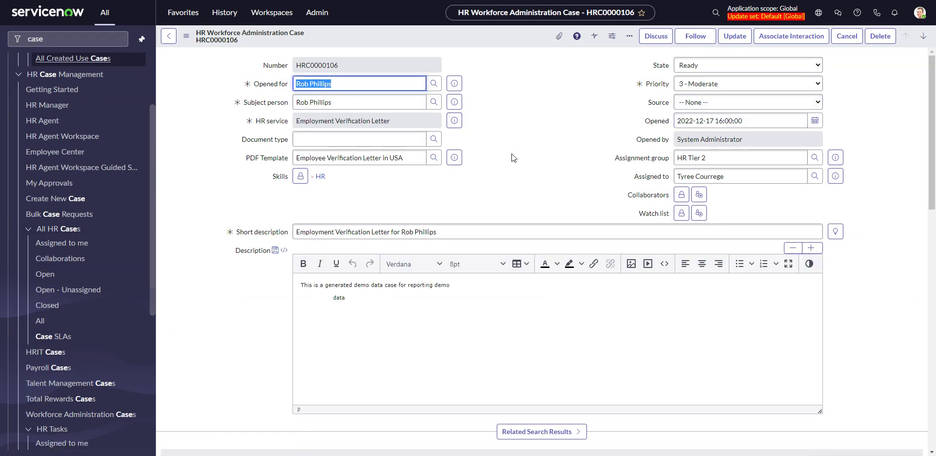
pyautogui.scroll(-8, 512, 158)
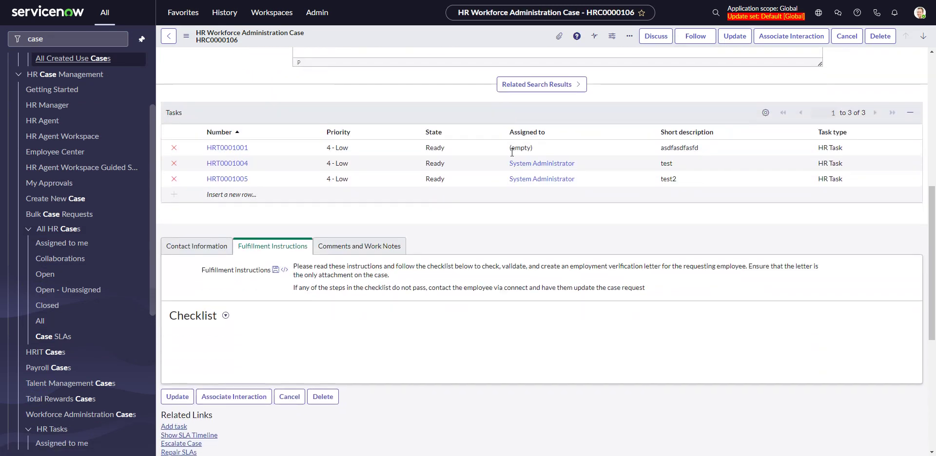
pyautogui.scroll(-2, 512, 153)
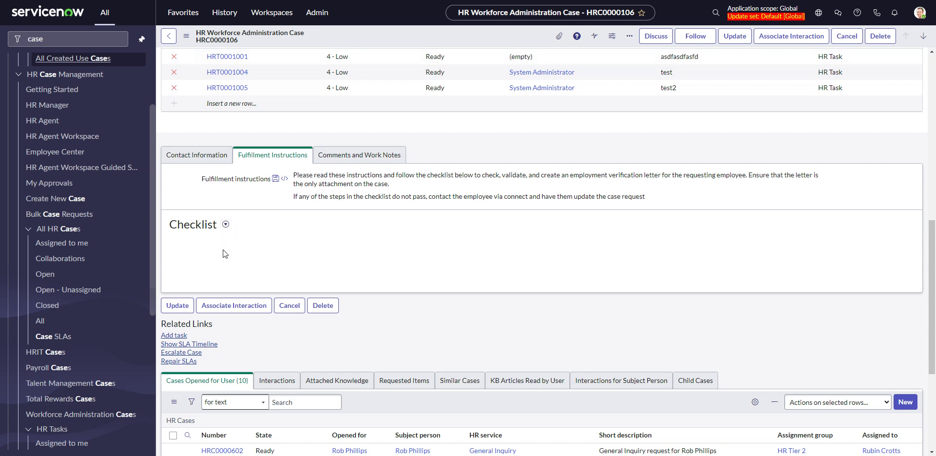
pyautogui.click(226, 225)
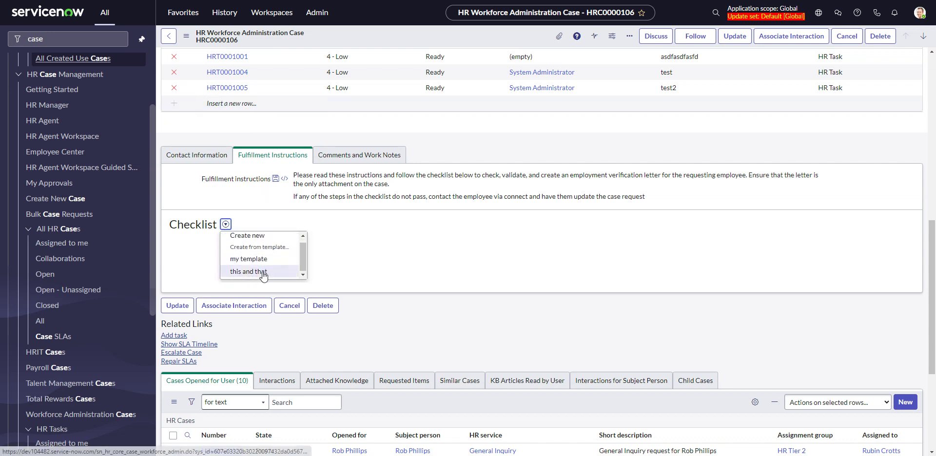
pyautogui.click(251, 220)
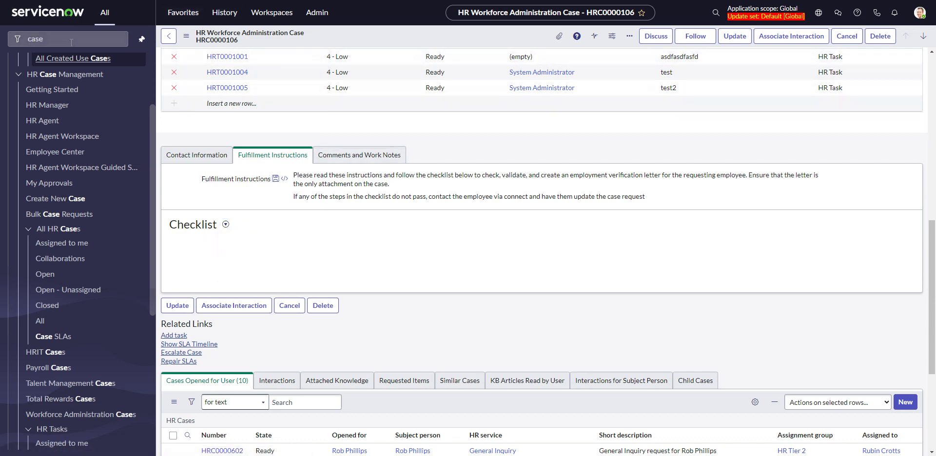
# - Search the navigator for 'service con' and open the Vision Benefits Enrollment/Modification HR service
pyautogui.click(116, 39)
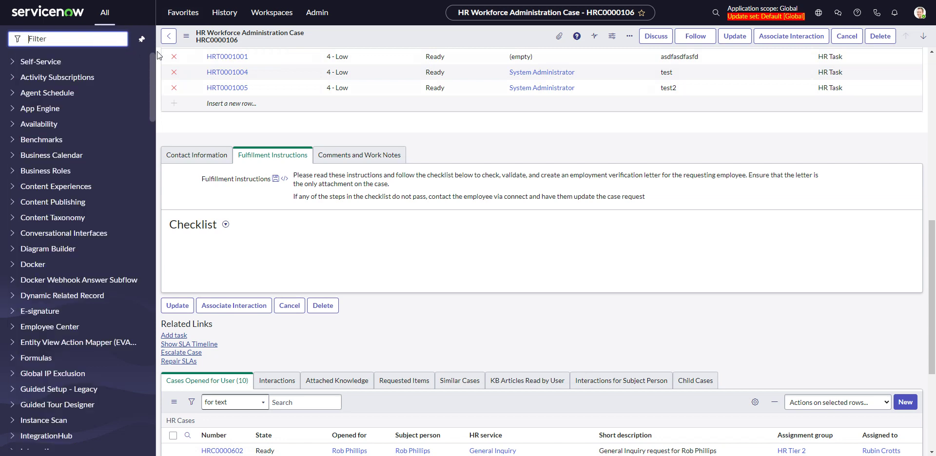
pyautogui.write('fulfi')
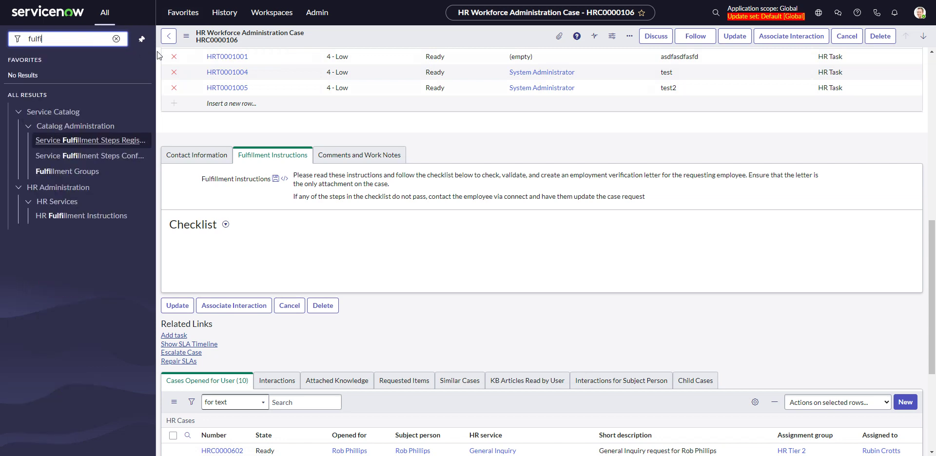
pyautogui.press('BackSpace')
pyautogui.click(224, 12)
pyautogui.click(88, 37)
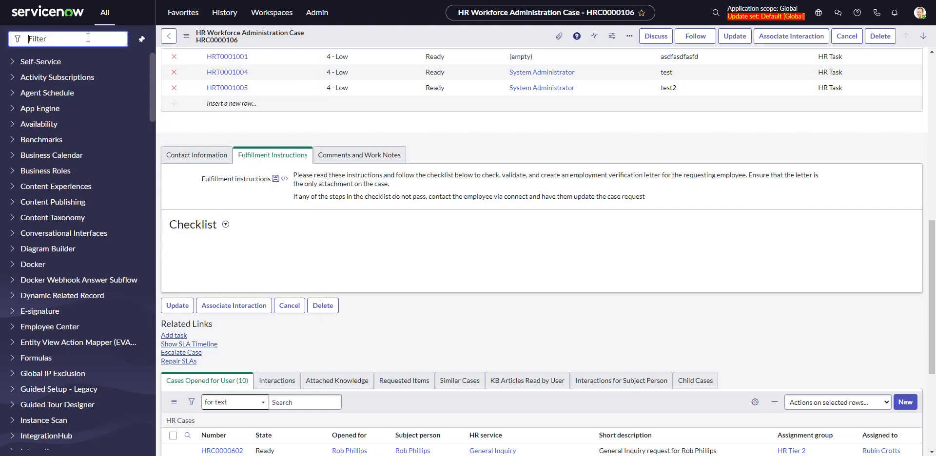
pyautogui.write('service con')
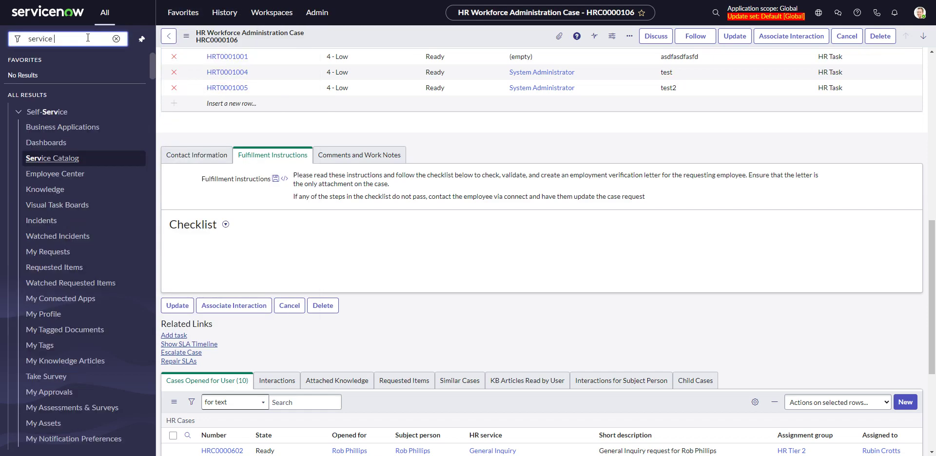
pyautogui.click(70, 140)
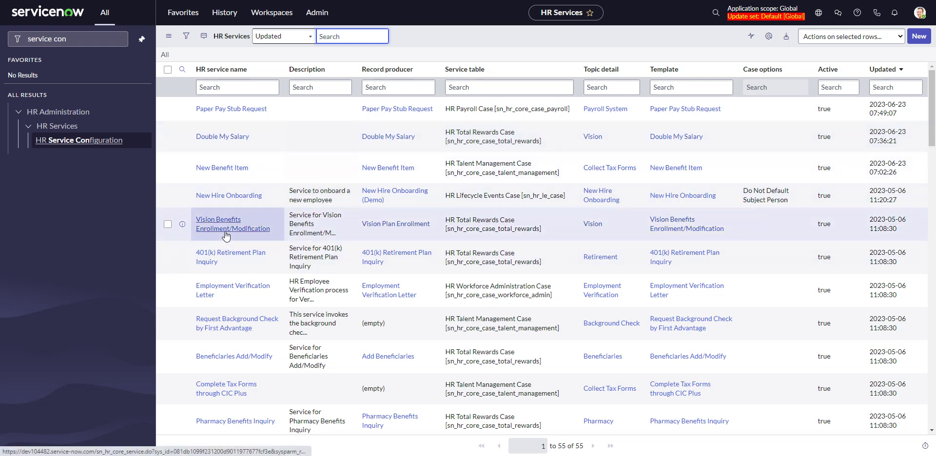
pyautogui.click(226, 235)
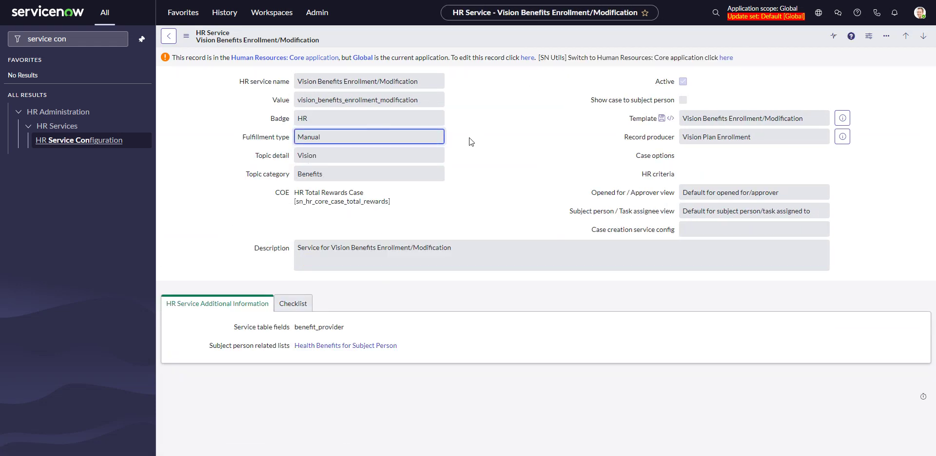
# - Reload the service in the Human Resources: Core scope and review its seven-item Checklist tab
pyautogui.click(724, 58)
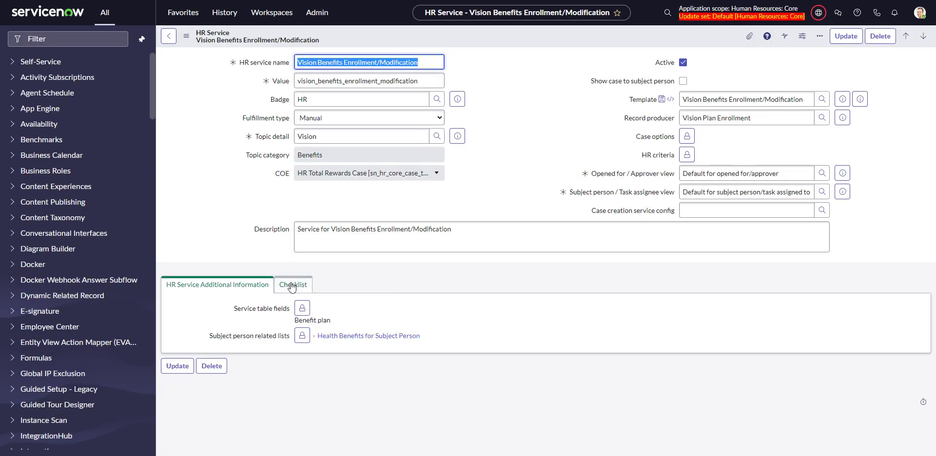
pyautogui.click(292, 285)
pyautogui.scroll(-2, 291, 285)
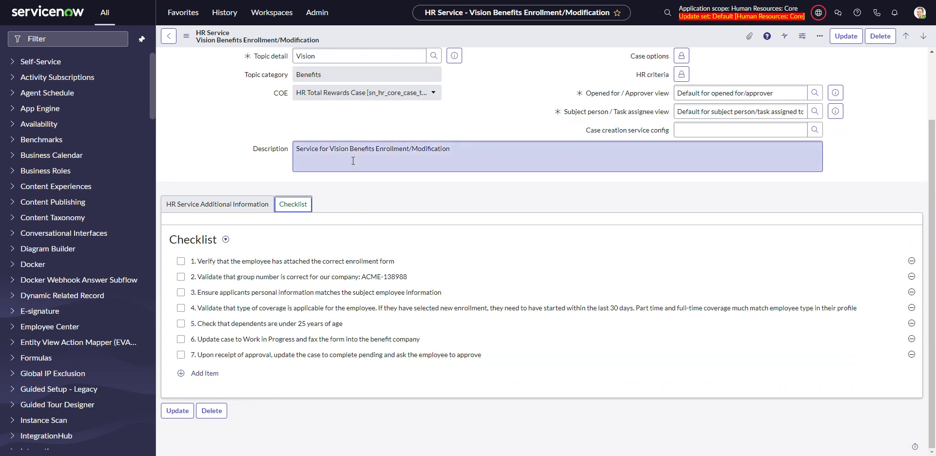
pyautogui.scroll(2, 353, 162)
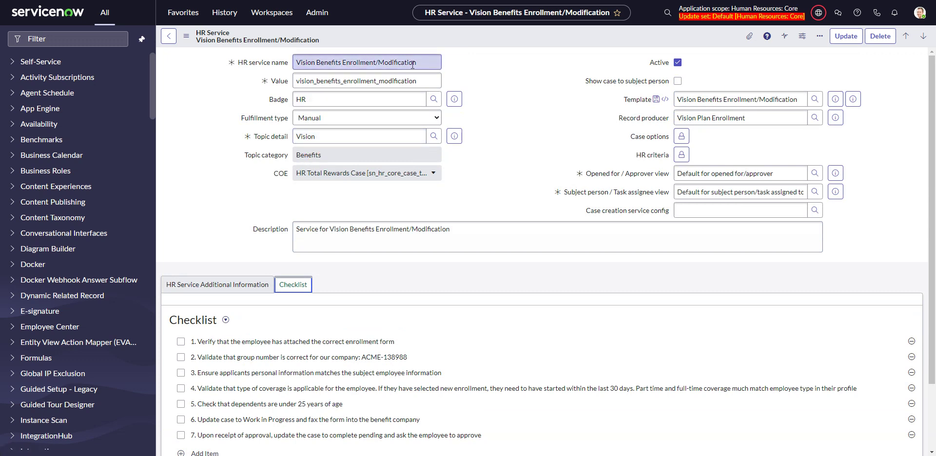
pyautogui.scroll(-2, 421, 131)
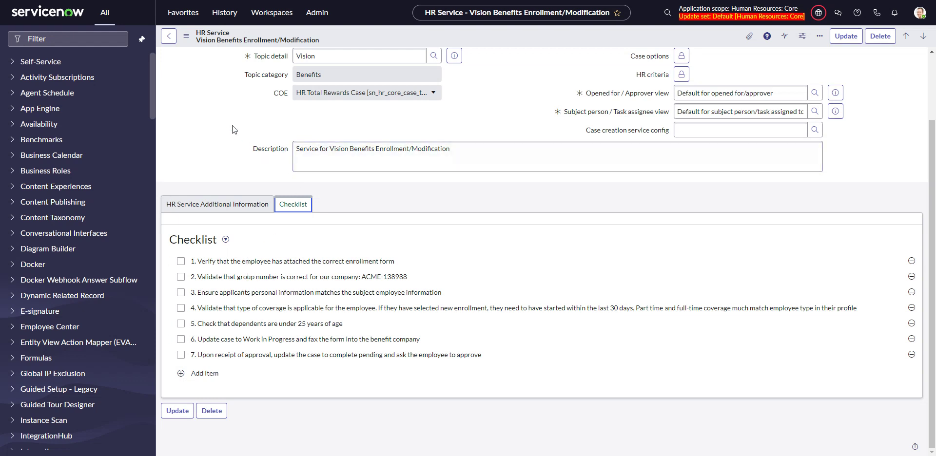
pyautogui.scroll(2, 262, 135)
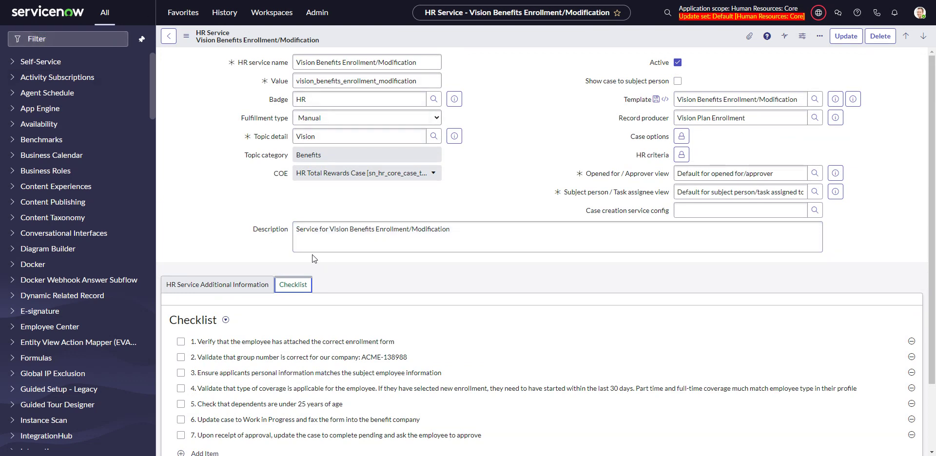
# - Filter the navigator for 'service cata' and open requested item RITM0000005 from Requested Items
pyautogui.click(71, 34)
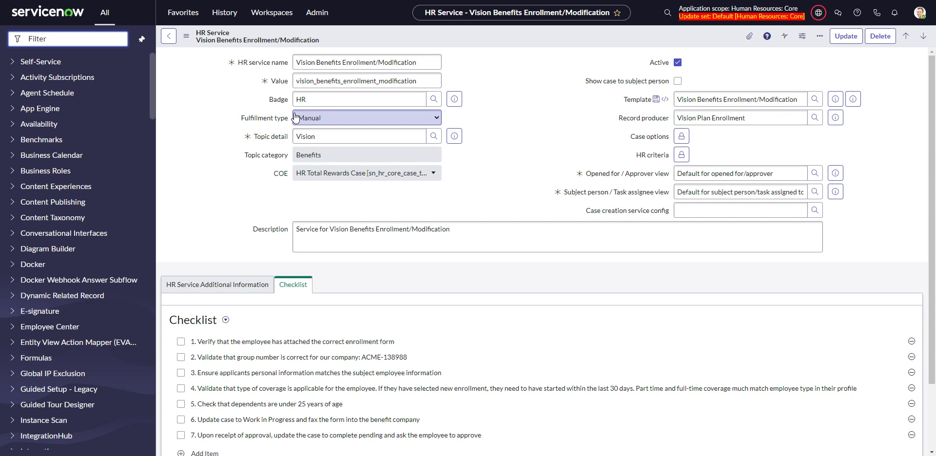
pyautogui.write('open')
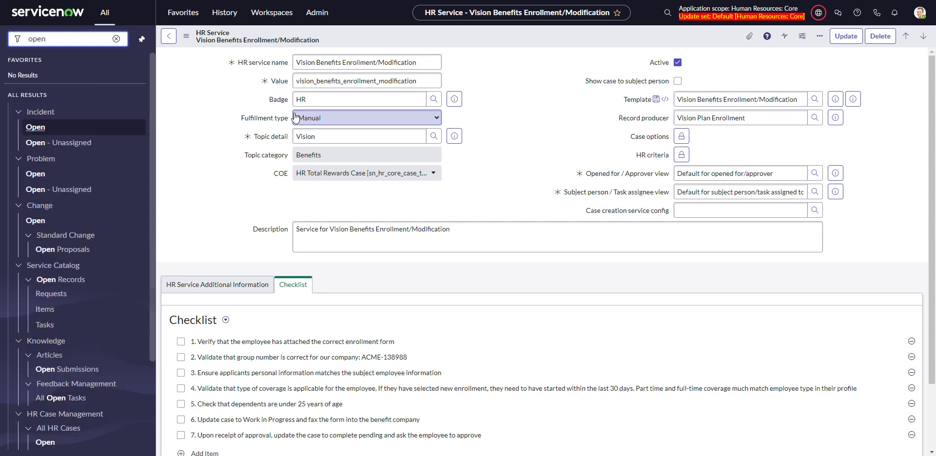
pyautogui.press('BackSpace')
pyautogui.press('BackSpace')
pyautogui.press('BackSpace')
pyautogui.press('BackSpace')
pyautogui.write('service cata')
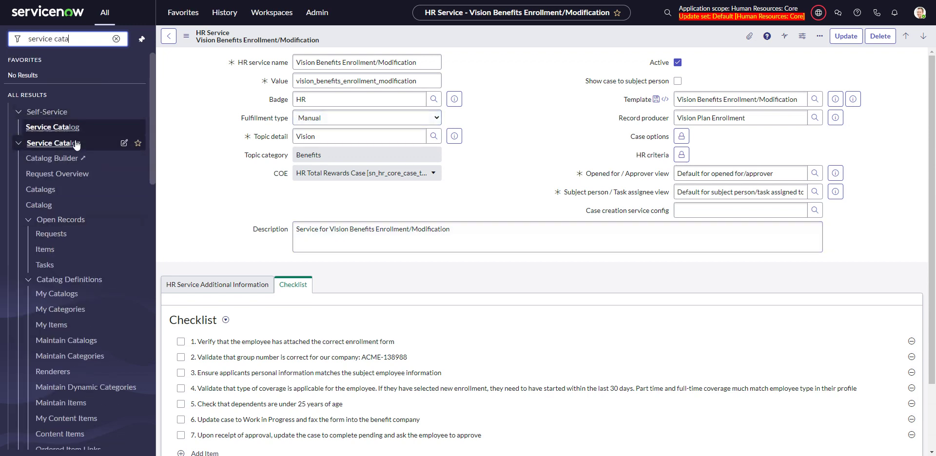
pyautogui.click(55, 249)
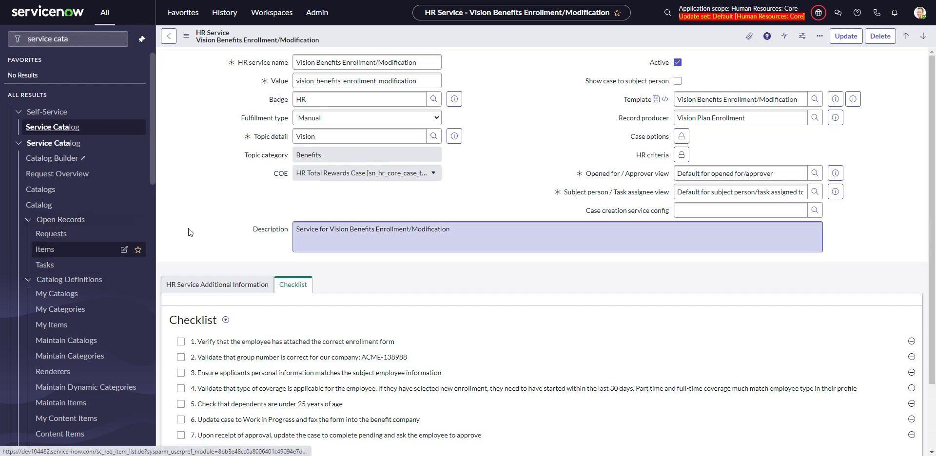
pyautogui.click(219, 128)
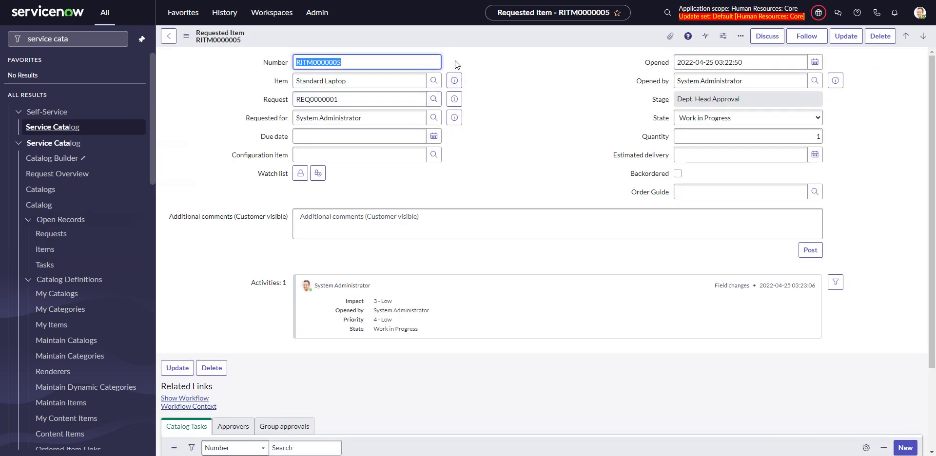
# - Switch the application scope to Global
pyautogui.scroll(-1, 428, 247)
pyautogui.scroll(-1, 390, 243)
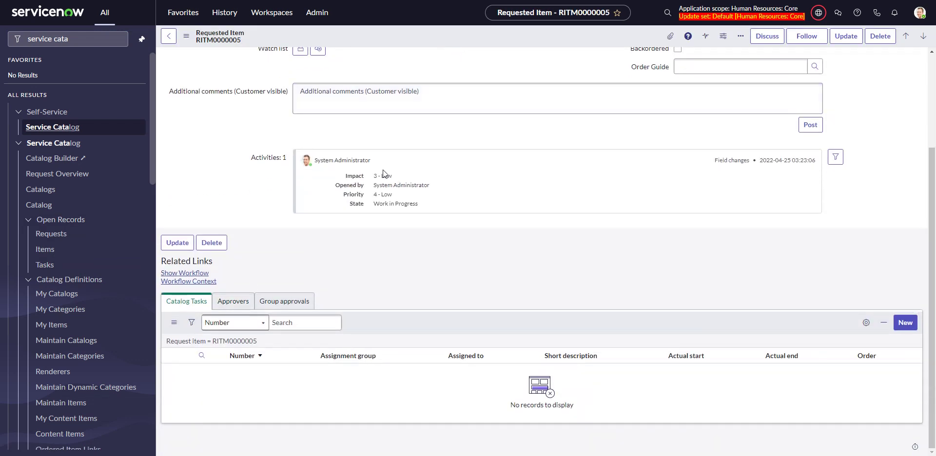
pyautogui.scroll(2, 423, 192)
pyautogui.rightClick(327, 36)
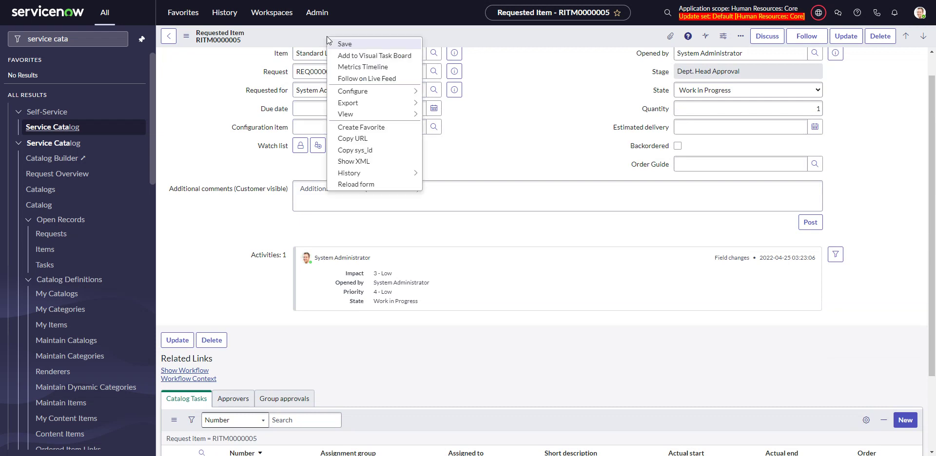
pyautogui.moveTo(384, 93)
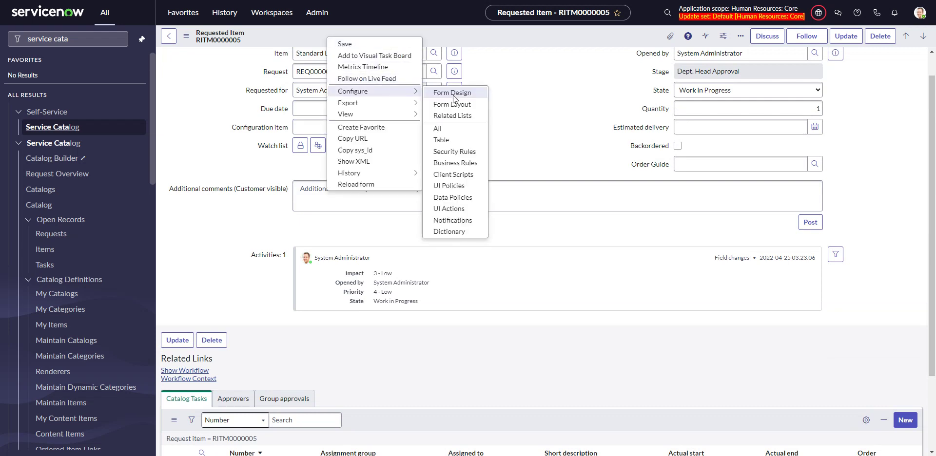
pyautogui.click(736, 14)
pyautogui.click(780, 35)
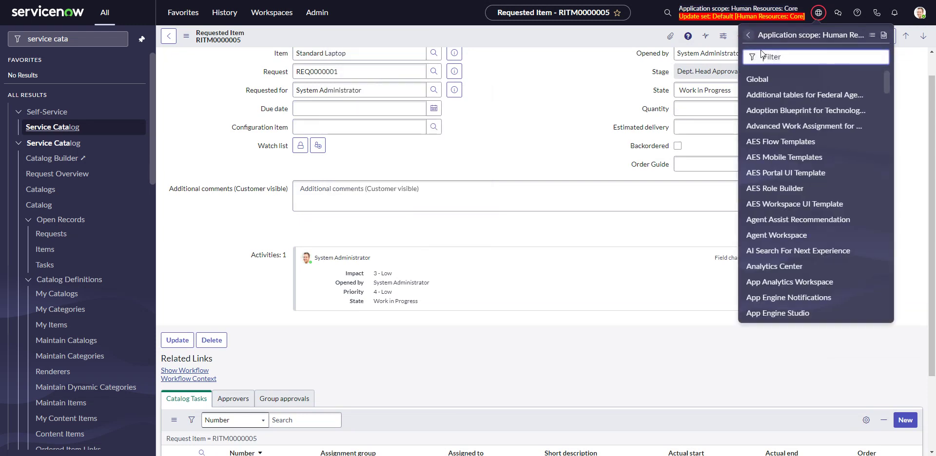
pyautogui.click(764, 80)
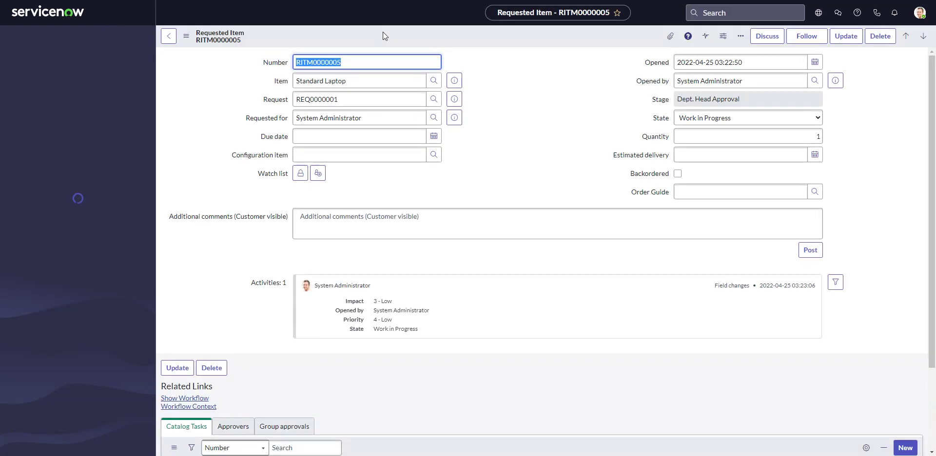
# - Open Form Design for the Requested Item [sc_req_item] form
pyautogui.rightClick(343, 40)
pyautogui.moveTo(401, 96)
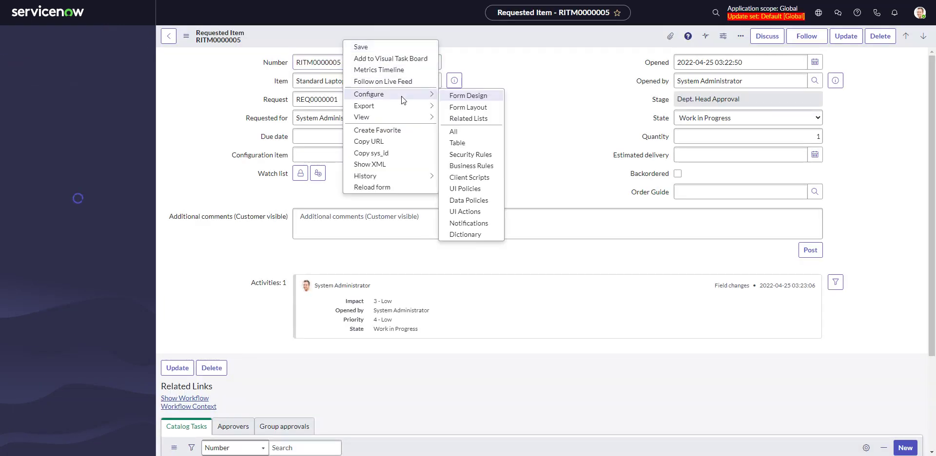
pyautogui.click(461, 94)
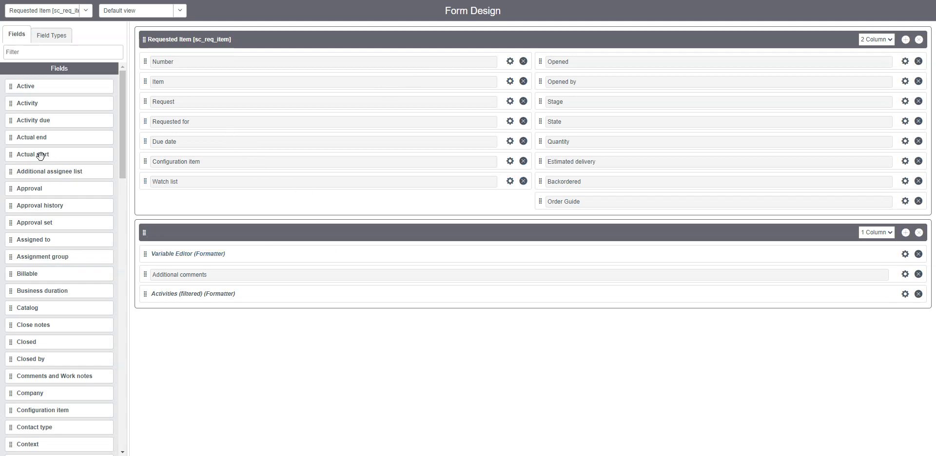
# - Rearrange the form layout and leave the second section's title blank
pyautogui.moveTo(120, 118); pyautogui.dragTo(100, 393)
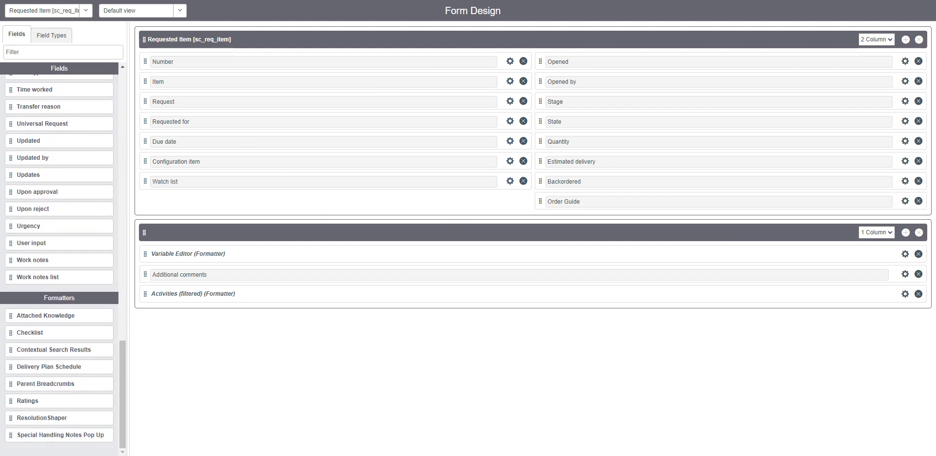
pyautogui.moveTo(75, 384)
pyautogui.click(316, 232)
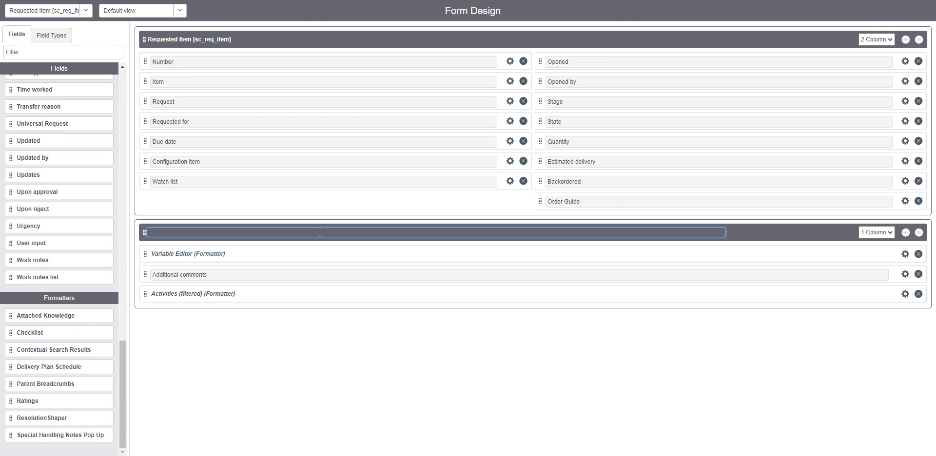
pyautogui.write('Activ')
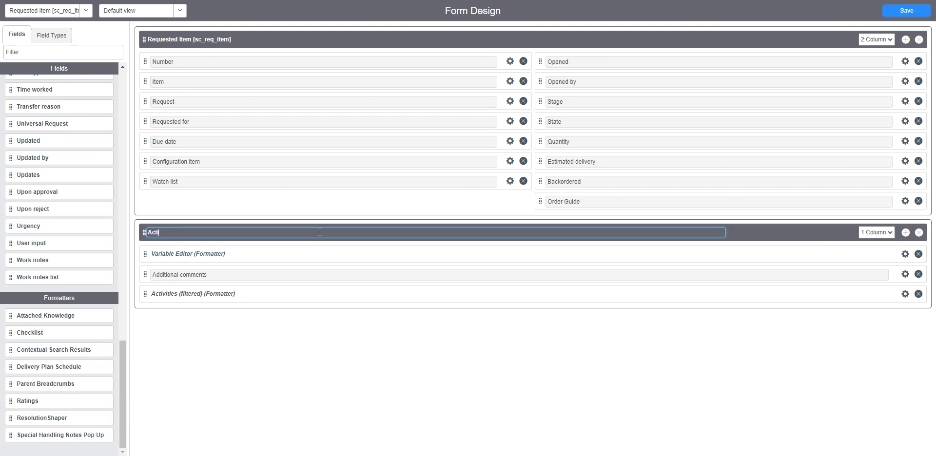
pyautogui.press('BackSpace')
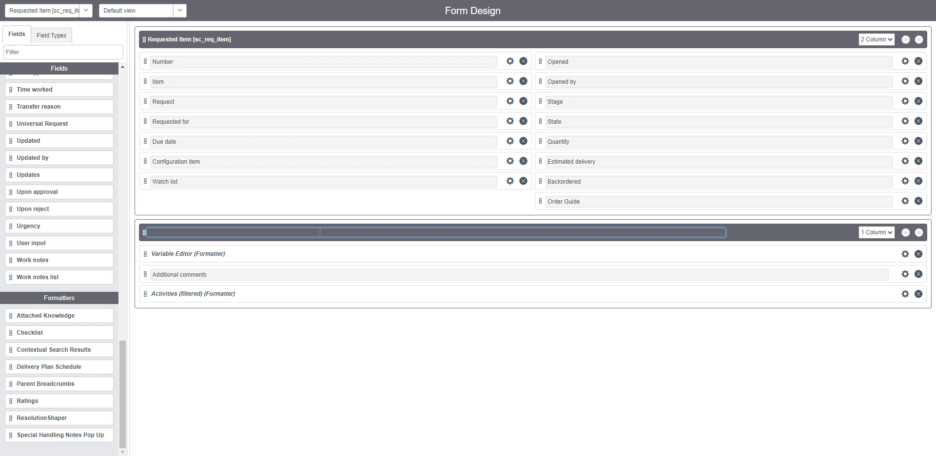
pyautogui.click(220, 362)
# - Add a new section, titling the second section Info and the new one Checklist
pyautogui.click(906, 232)
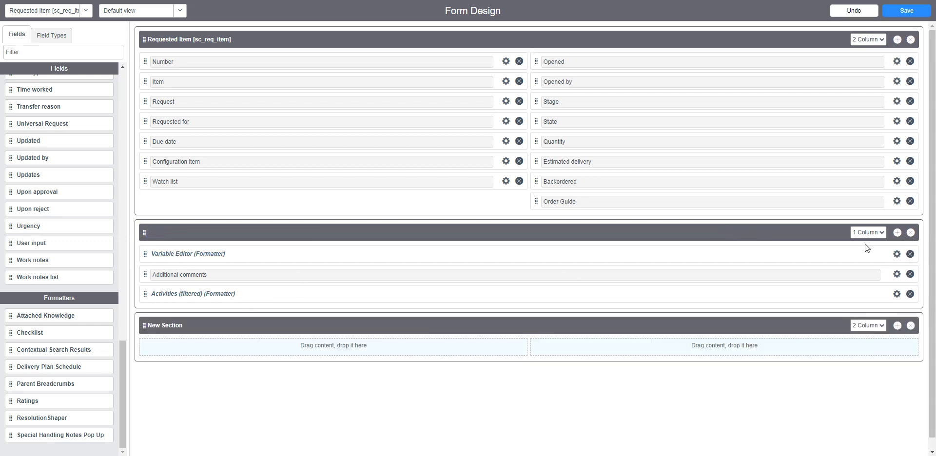
pyautogui.click(210, 234)
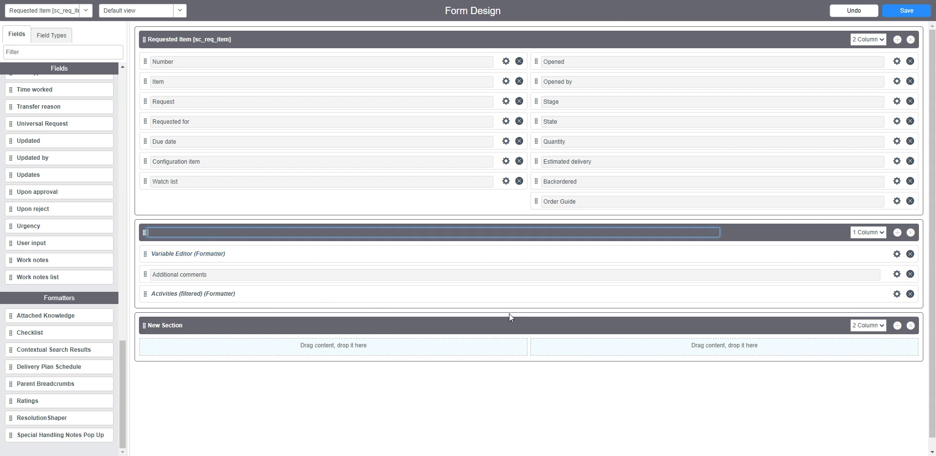
pyautogui.click(502, 319)
pyautogui.click(177, 234)
pyautogui.write('INfo')
pyautogui.write('nfo')
pyautogui.click(177, 326)
pyautogui.write('Checklist')
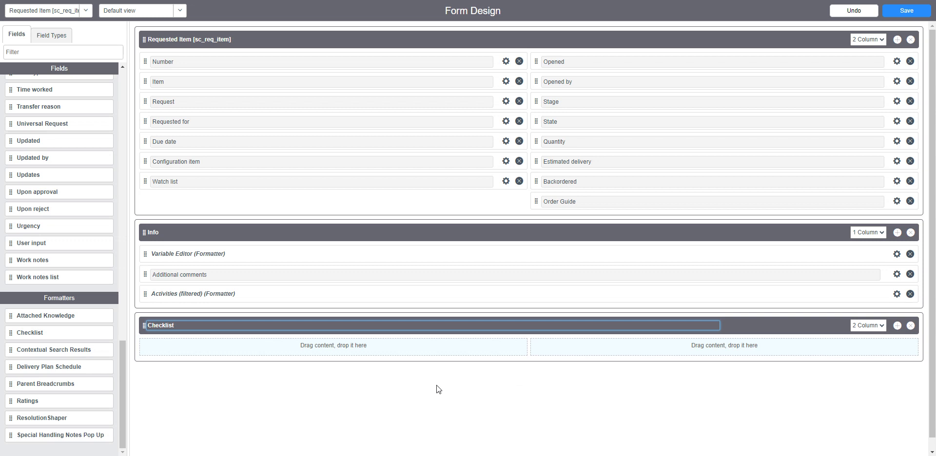
pyautogui.press('Return')
# - Make the Checklist section one column, place the Checklist formatter in it, and save the layout
pyautogui.click(865, 336)
pyautogui.moveTo(32, 335); pyautogui.dragTo(228, 349)
pyautogui.click(919, 15)
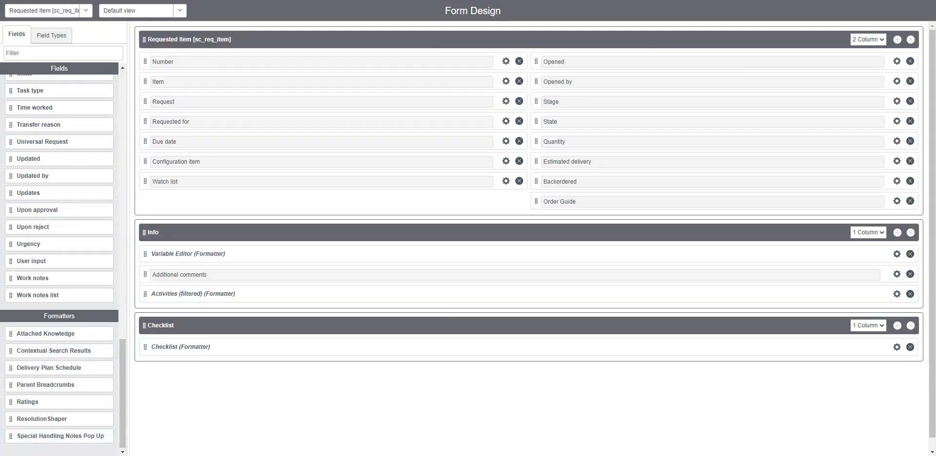
pyautogui.moveTo(783, 1)
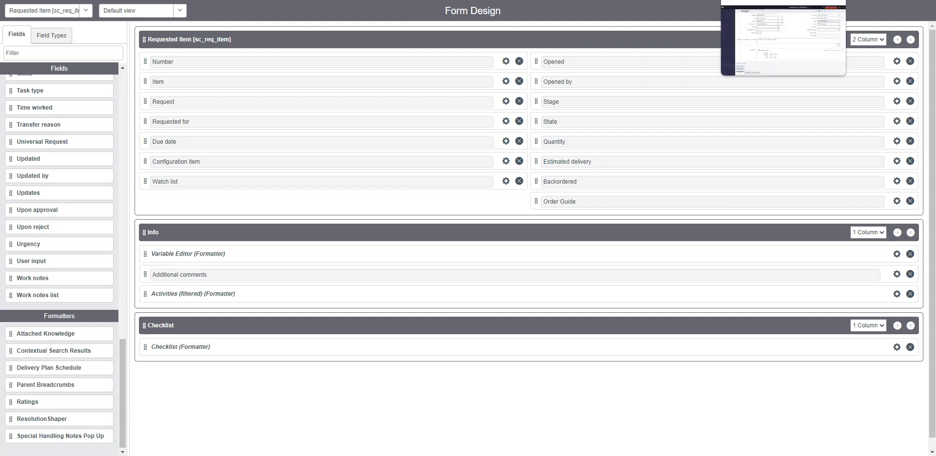
# - Reload the RITM0000005 form and show its new Checklist tab
pyautogui.click(784, 1)
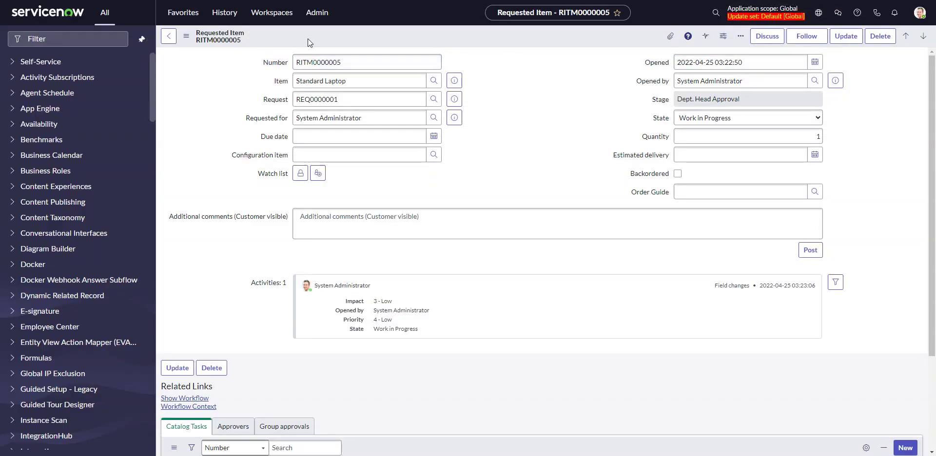
pyautogui.click(186, 35)
pyautogui.click(222, 185)
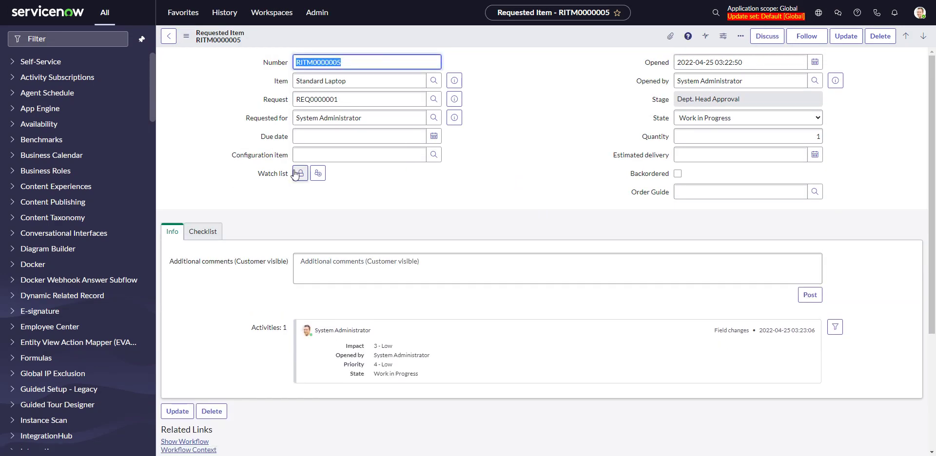
pyautogui.click(204, 234)
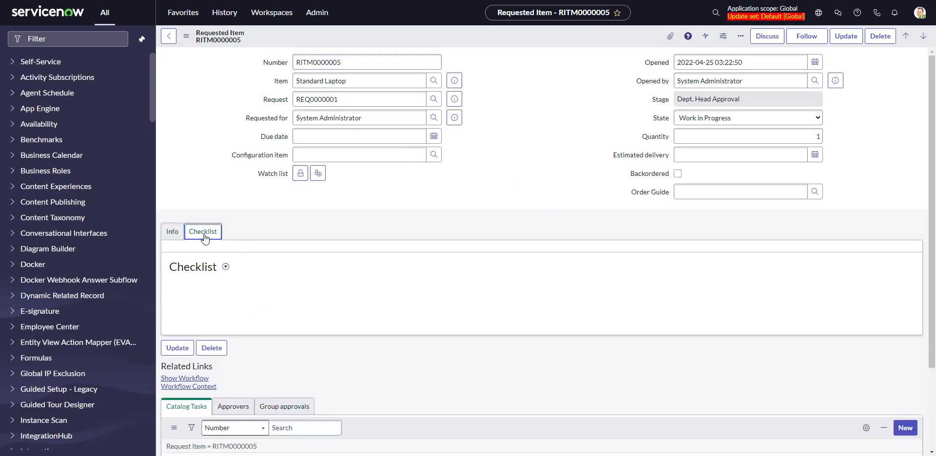
# - Load the 'my template' checklist, then remove it and confirm the deletion
pyautogui.click(226, 267)
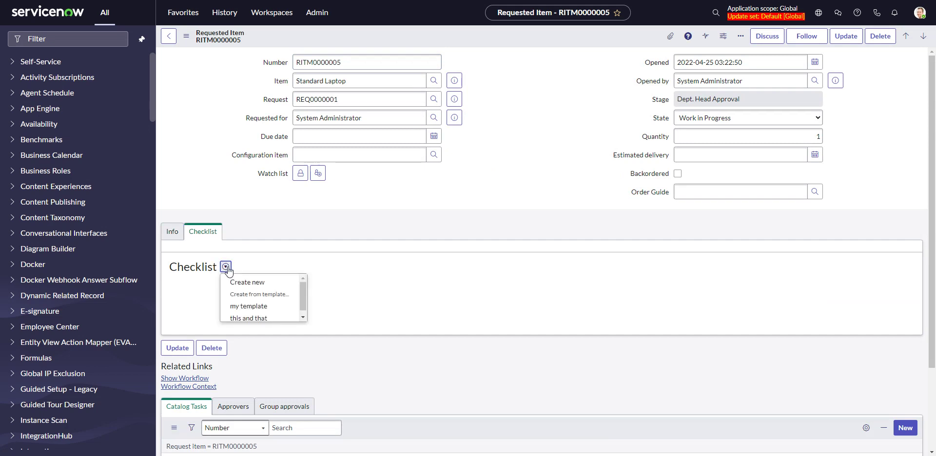
pyautogui.click(268, 307)
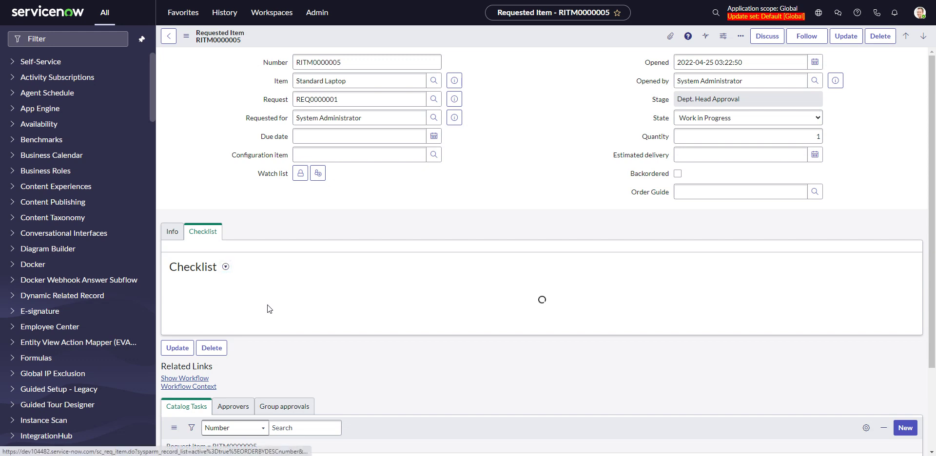
pyautogui.click(226, 268)
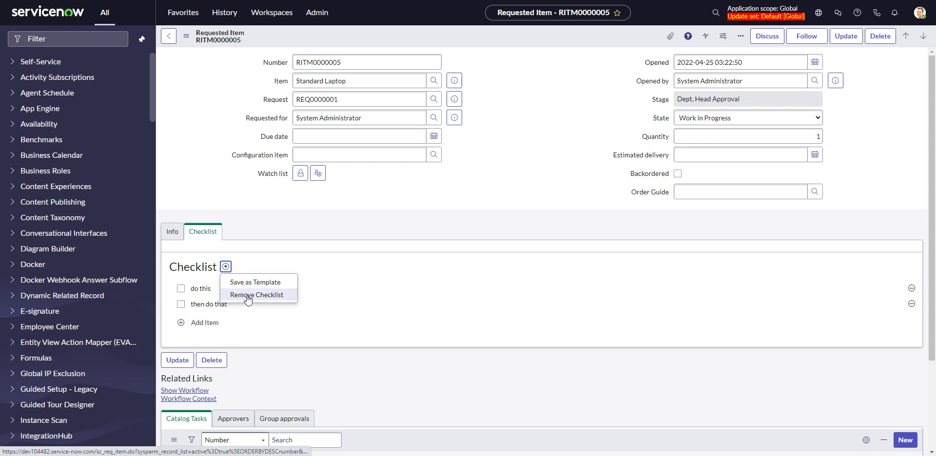
pyautogui.click(248, 297)
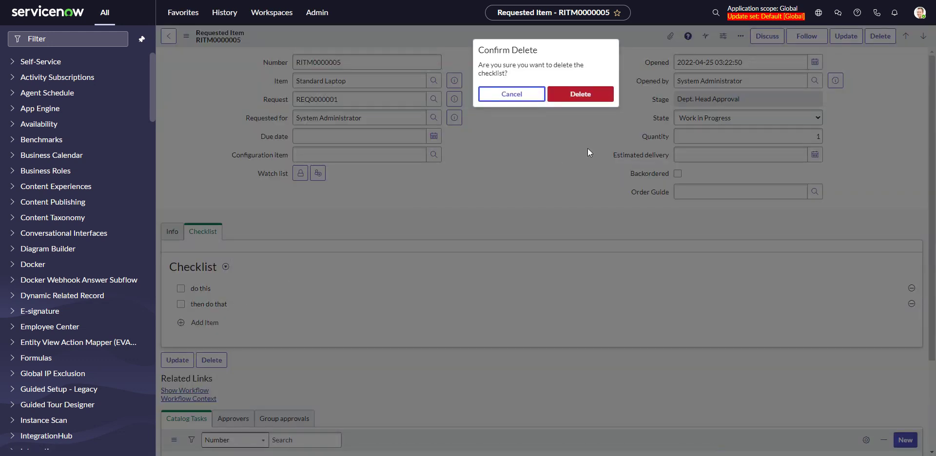
pyautogui.click(572, 97)
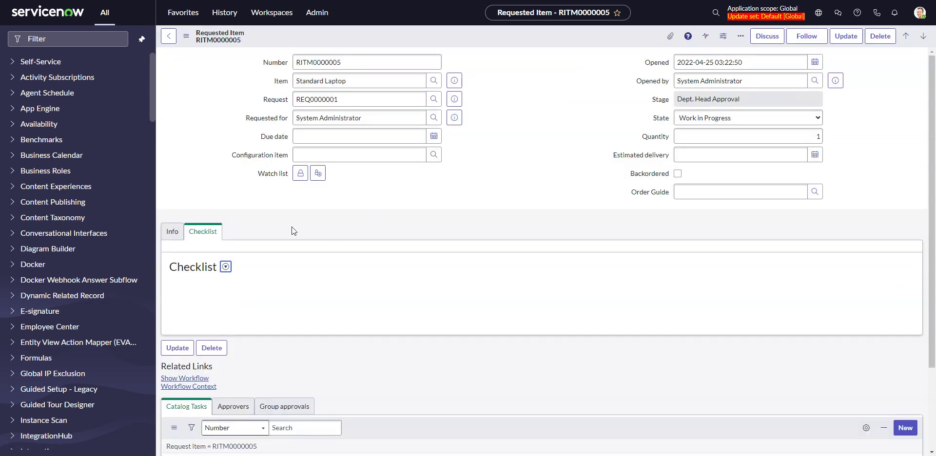
# - Create a new checklist with items 'asdfasdfafd' and 'asdfasdfasdf'
pyautogui.click(226, 269)
pyautogui.click(290, 263)
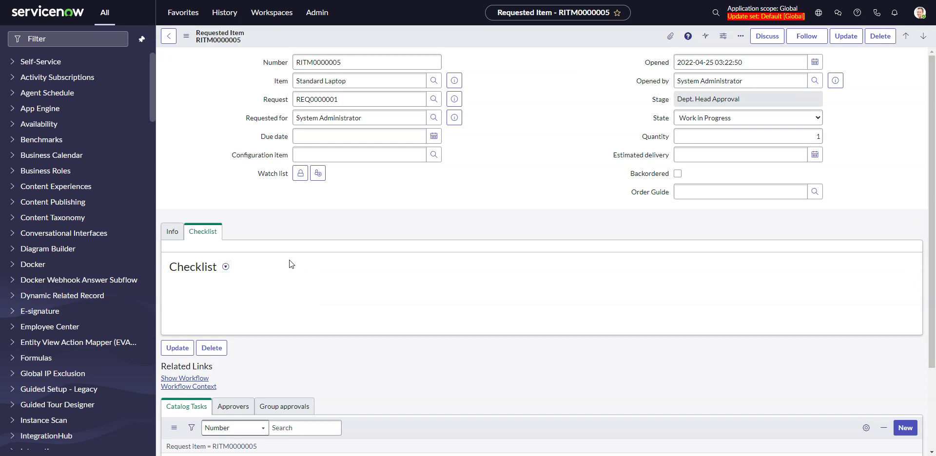
pyautogui.click(226, 267)
pyautogui.click(233, 283)
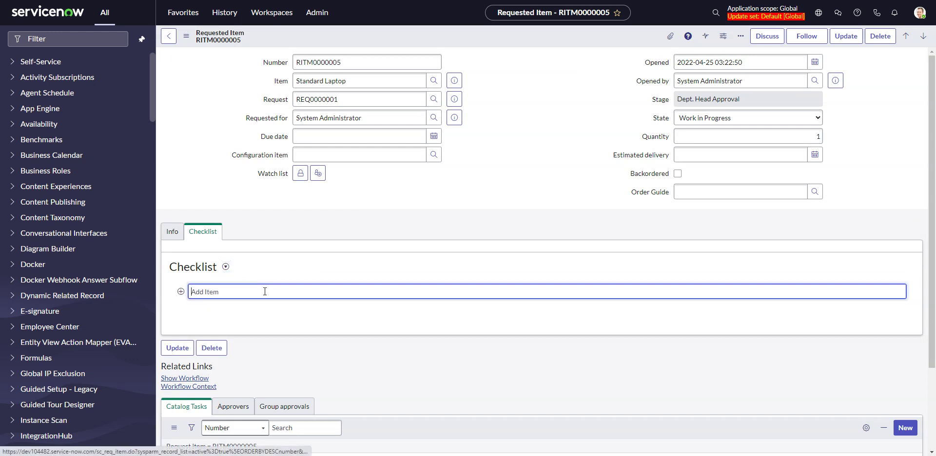
pyautogui.write('asdfasdfafd')
pyautogui.press('Return')
pyautogui.click(231, 308)
pyautogui.write('asdfasdfasdf')
pyautogui.press('Return')
# - Start saving the checklist as a template, then cancel
pyautogui.click(226, 267)
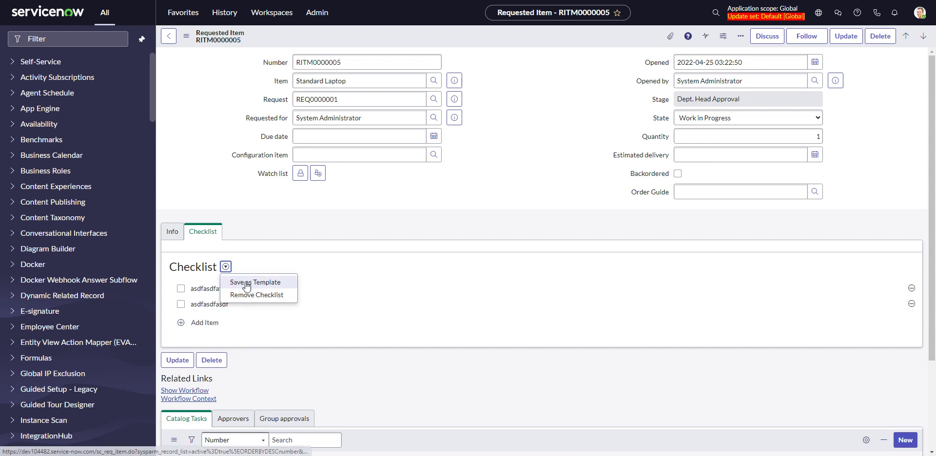
pyautogui.click(247, 284)
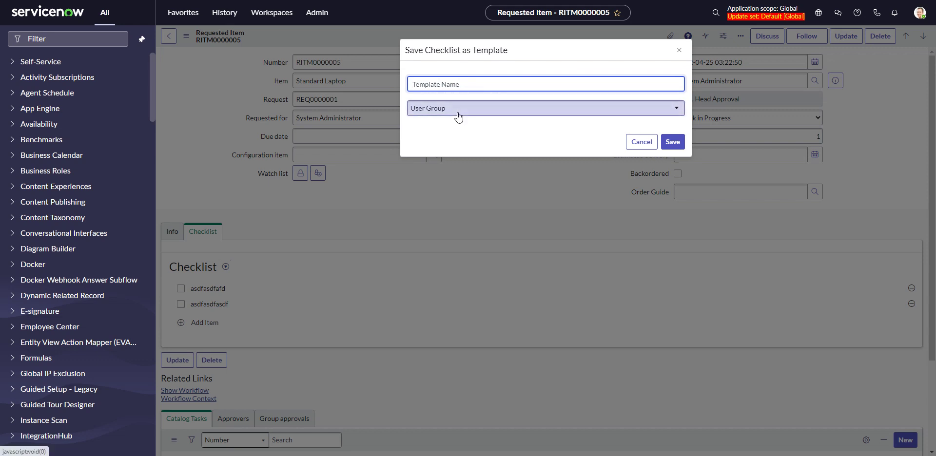
pyautogui.click(642, 142)
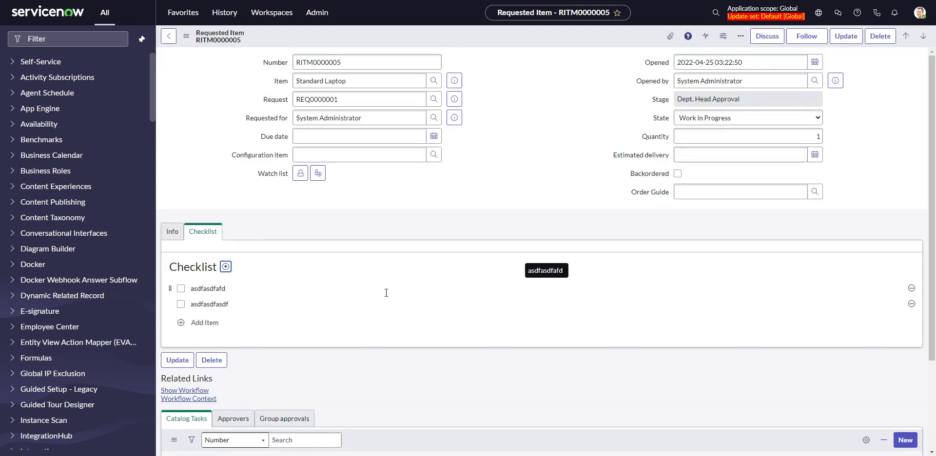
# - Check off the first checklist item, 'asdfasdfafd', on RITM0000005
pyautogui.scroll(-1, 364, 285)
pyautogui.scroll(1, 353, 282)
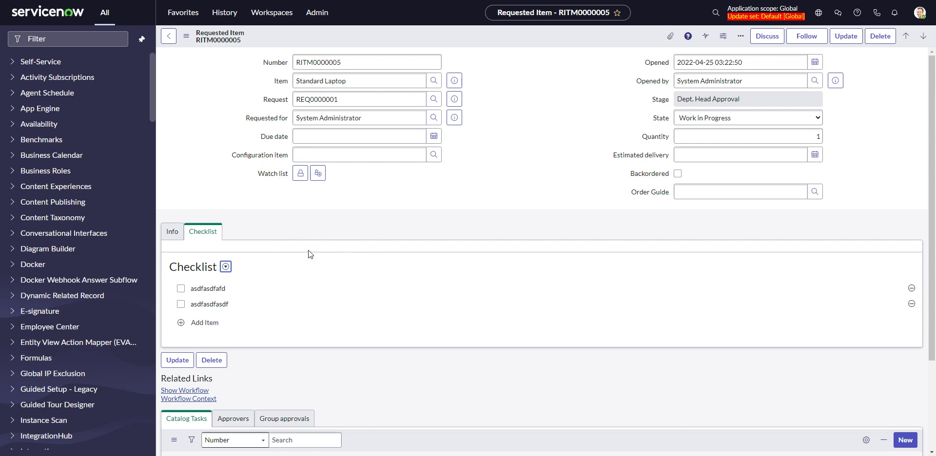
pyautogui.scroll(-1, 308, 250)
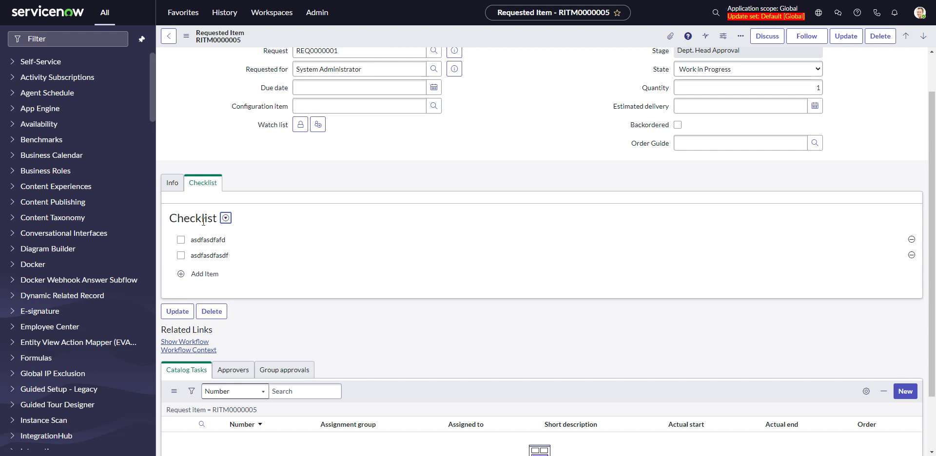
pyautogui.click(181, 240)
# - Check off 'asdfasdfasdf', review the checklist work notes under Info, then return to Checklist
pyautogui.click(180, 255)
pyautogui.click(175, 190)
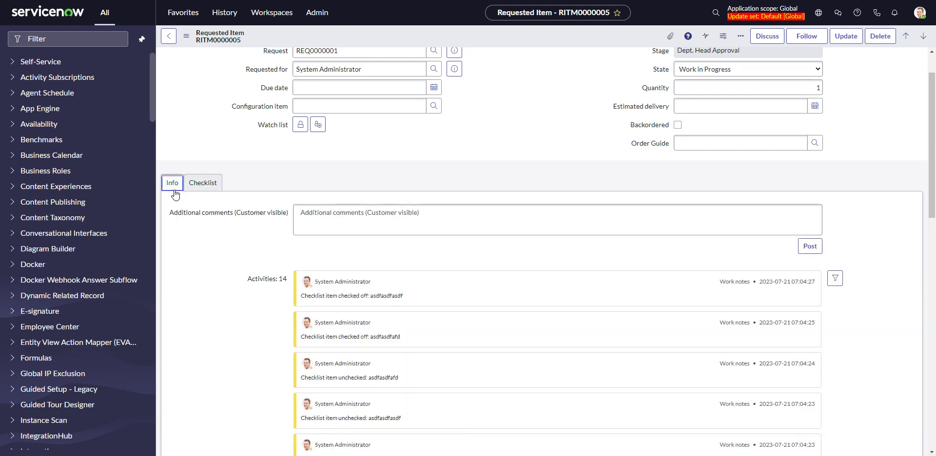
pyautogui.scroll(-3, 368, 273)
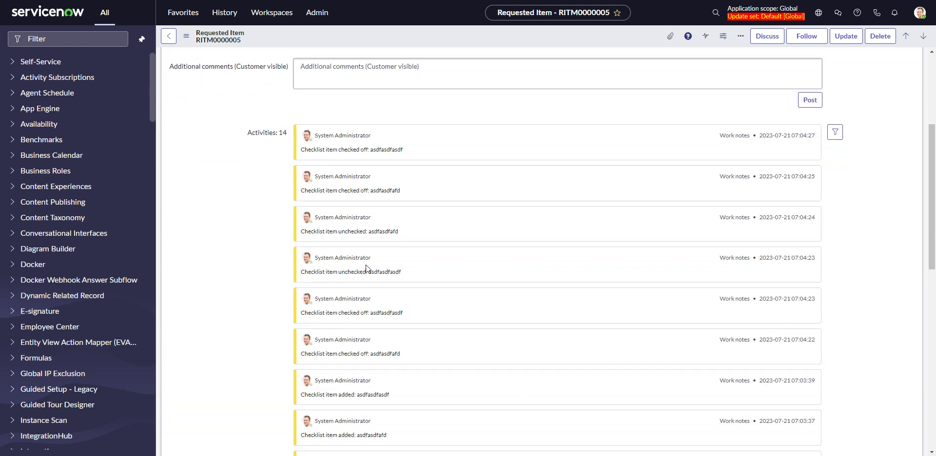
pyautogui.scroll(-3, 366, 268)
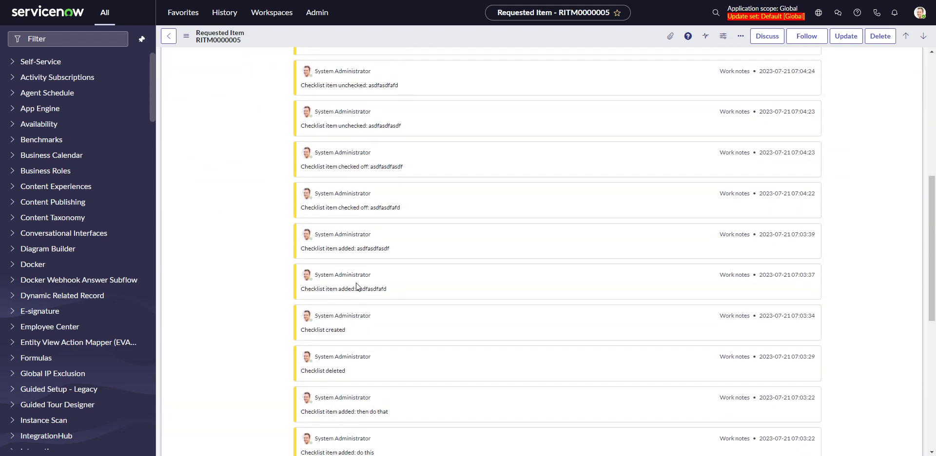
pyautogui.scroll(-2, 356, 283)
pyautogui.scroll(-3, 386, 222)
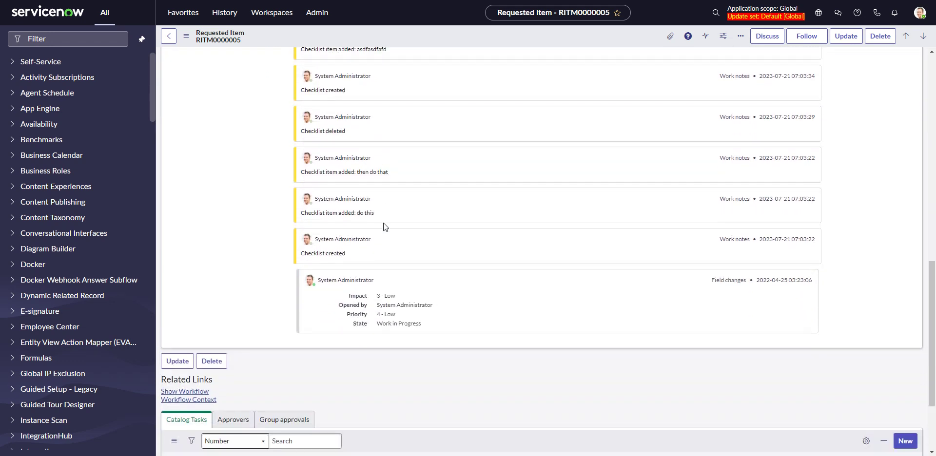
pyautogui.scroll(7, 386, 227)
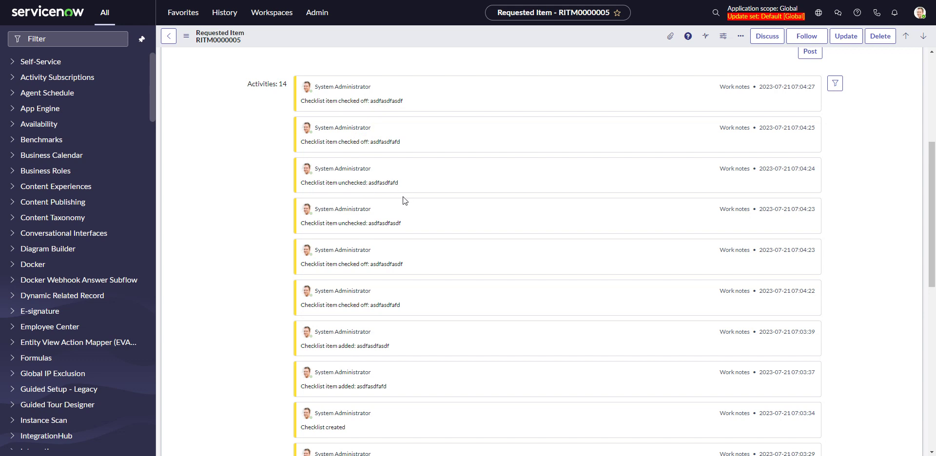
pyautogui.scroll(-5, 401, 196)
pyautogui.scroll(4, 401, 196)
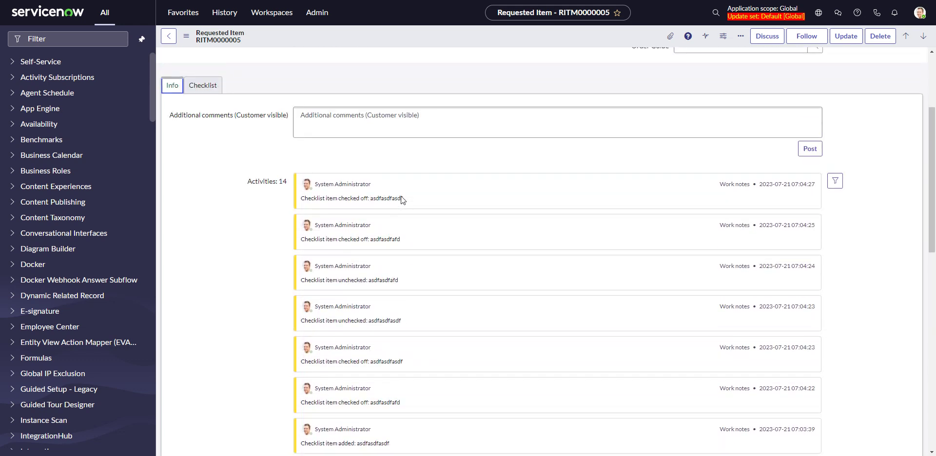
pyautogui.scroll(2, 554, 222)
pyautogui.click(531, 218)
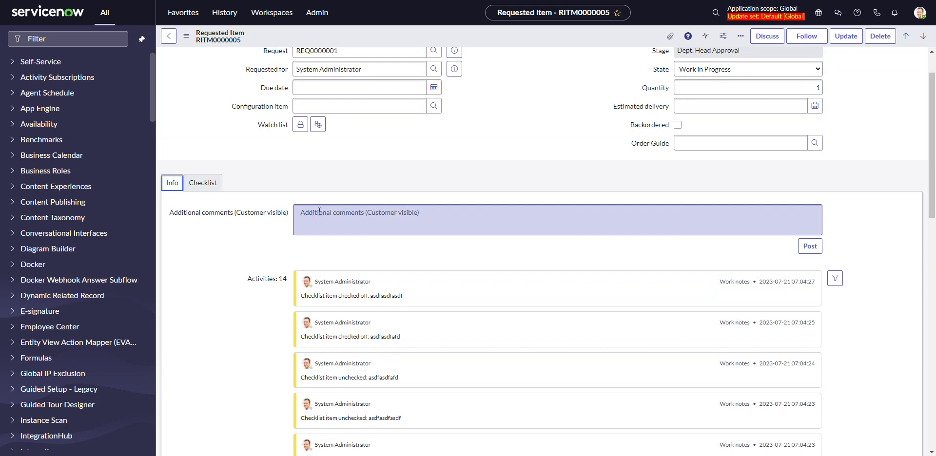
pyautogui.click(204, 183)
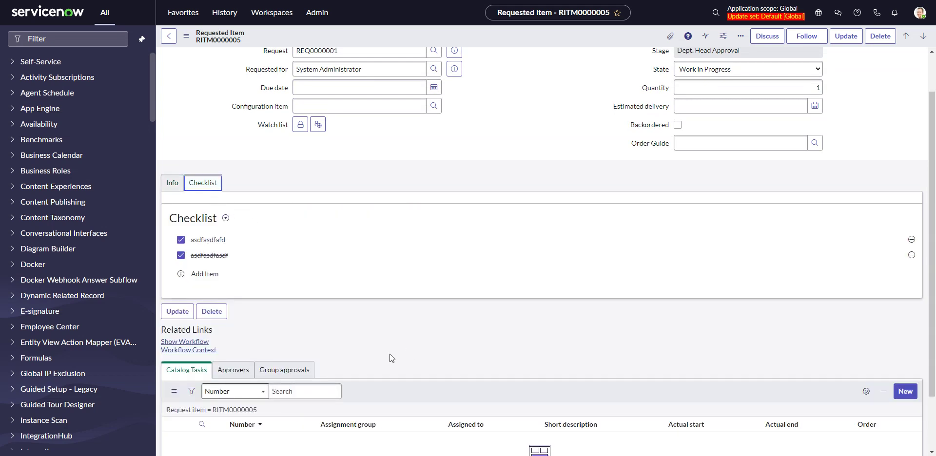